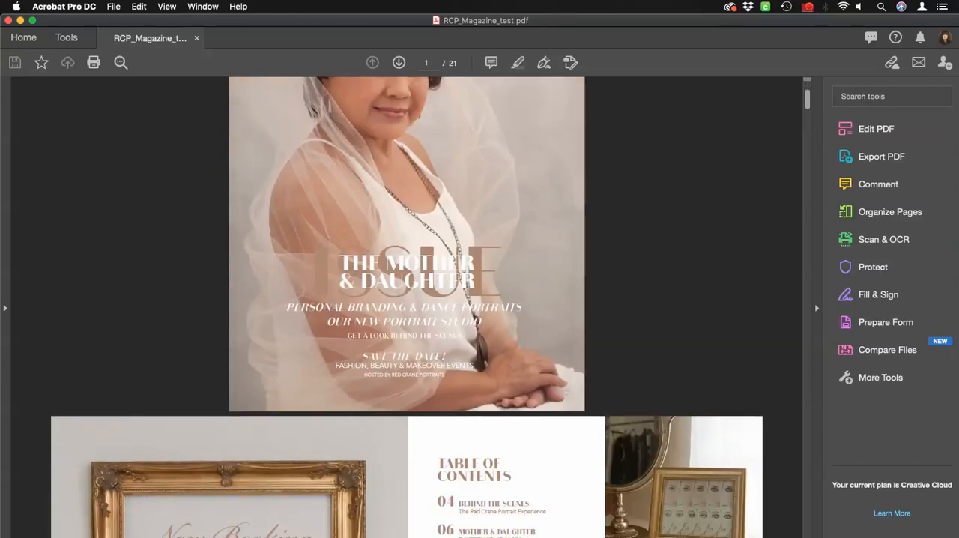
scroll(406, 307, "down", 10)
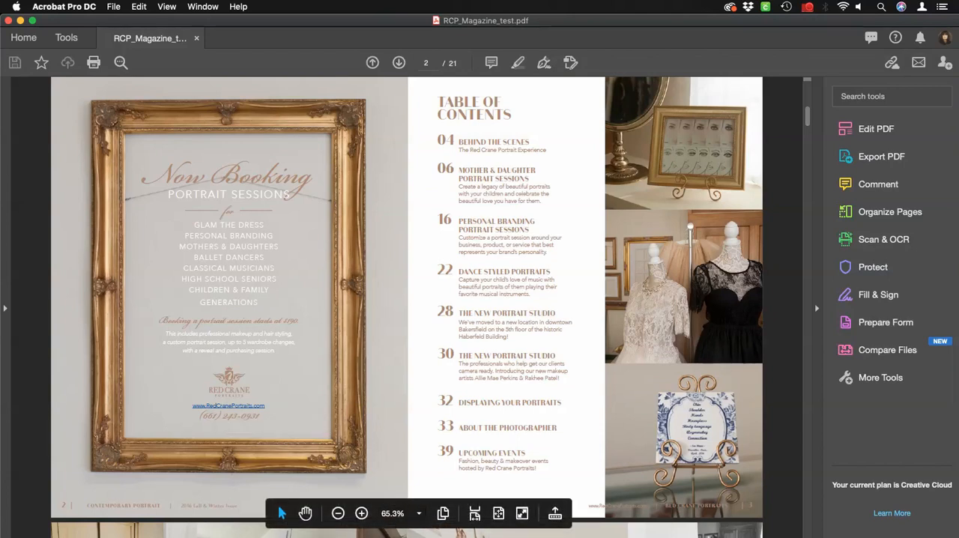
Test the website link on the Now Booking page of the PDF and return to the magazine.
left_click(228, 406)
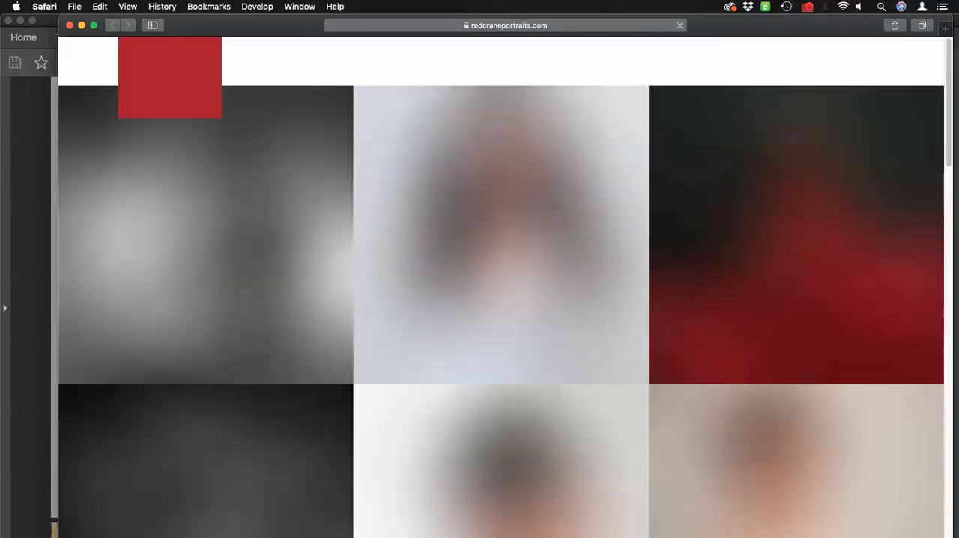
key("super+Tab")
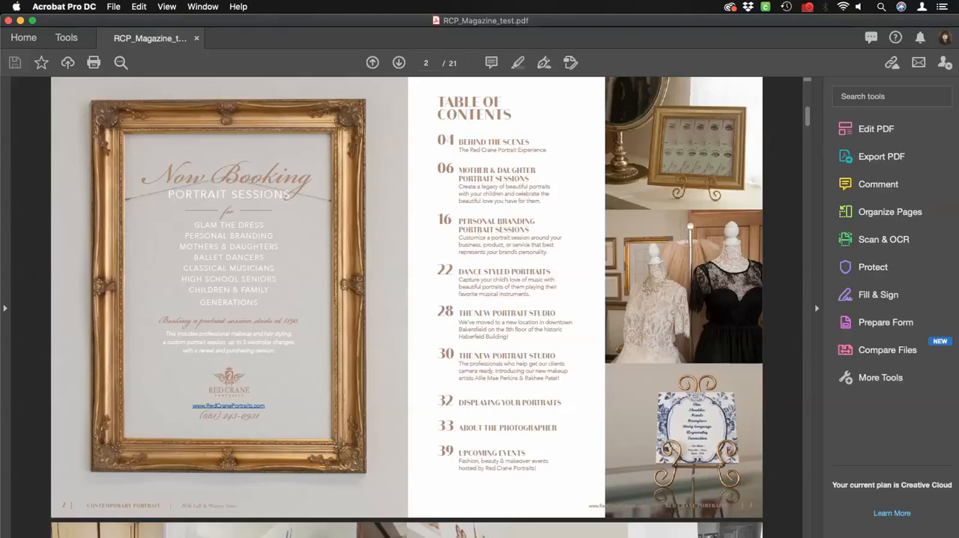
Test the client reveal video link on the Behind the Scenes spread and return to the PDF.
scroll(407, 307, "down", 10)
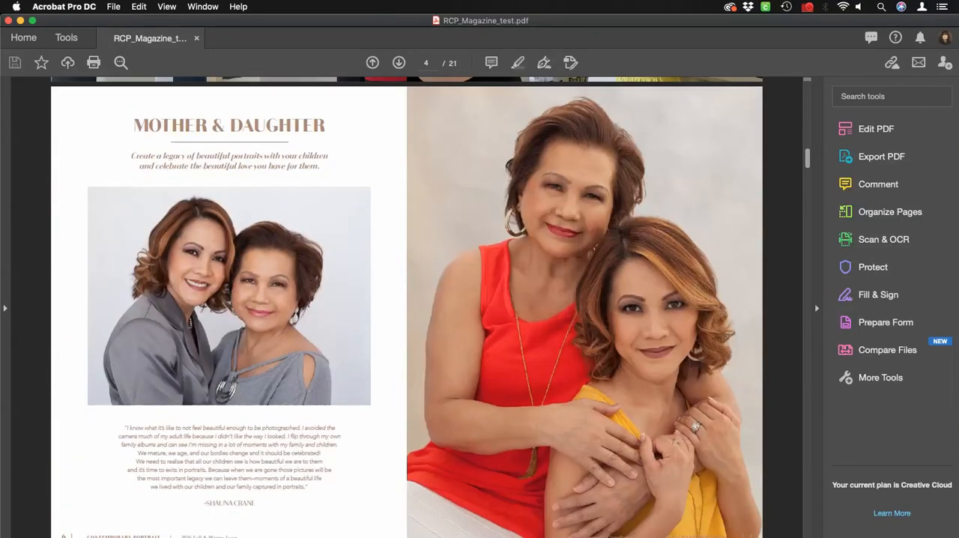
scroll(407, 307, "up", 5)
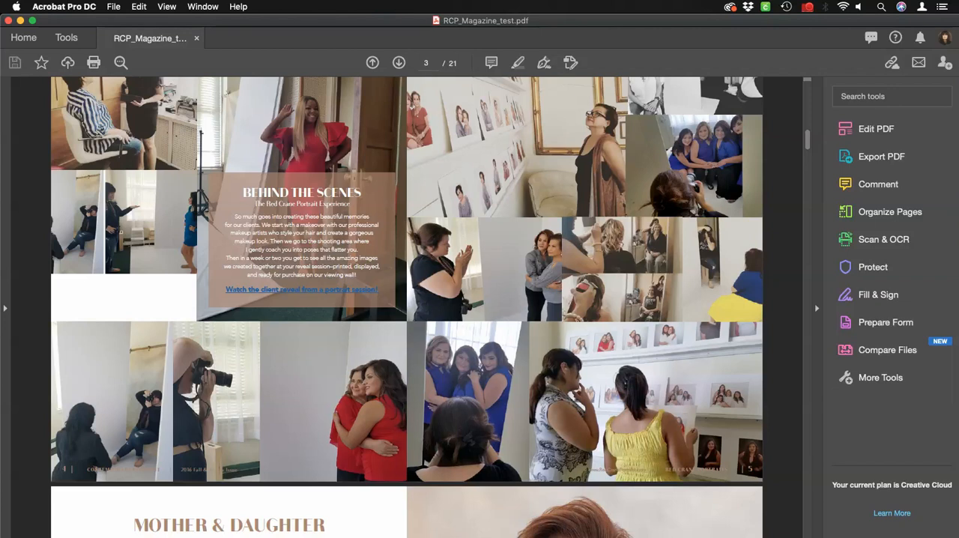
left_click(302, 290)
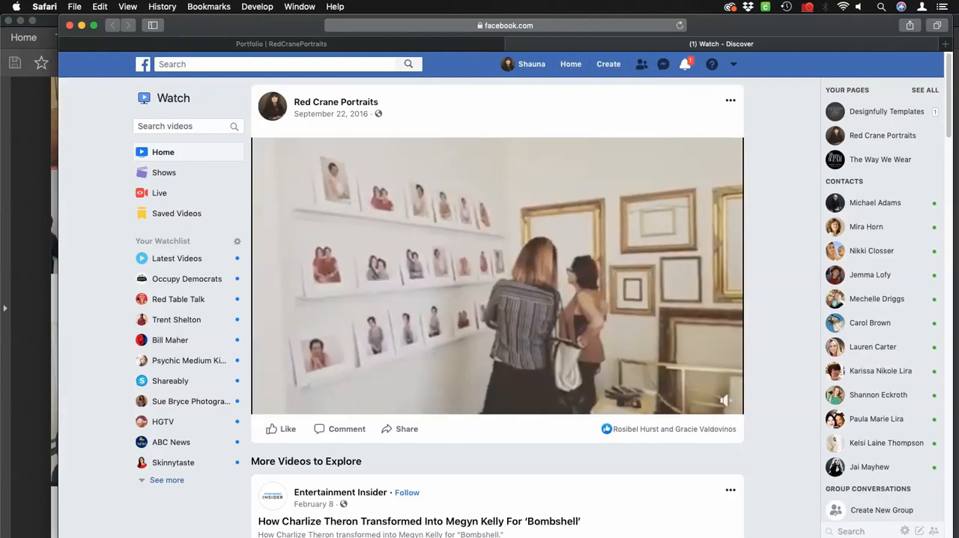
left_click(30, 232)
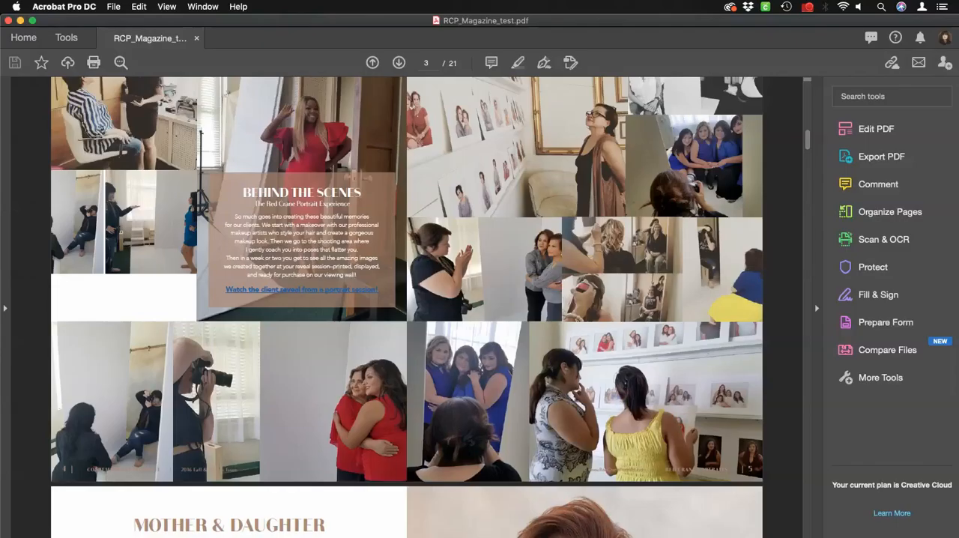
Test the "Take a virtual tour of the studio" link on the New Portrait Studio spread, view the blog post, and return to the PDF.
scroll(407, 308, "down", 20)
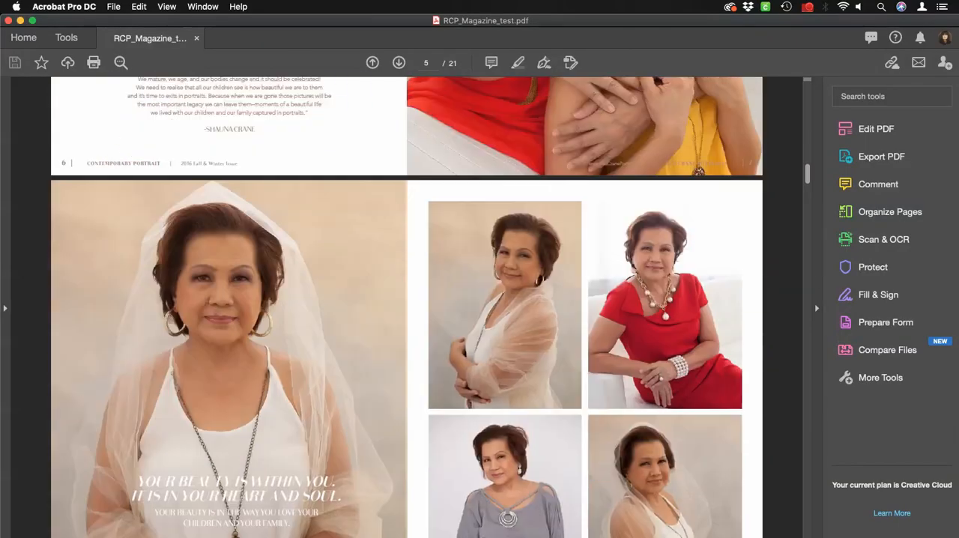
scroll(407, 307, "down", 20)
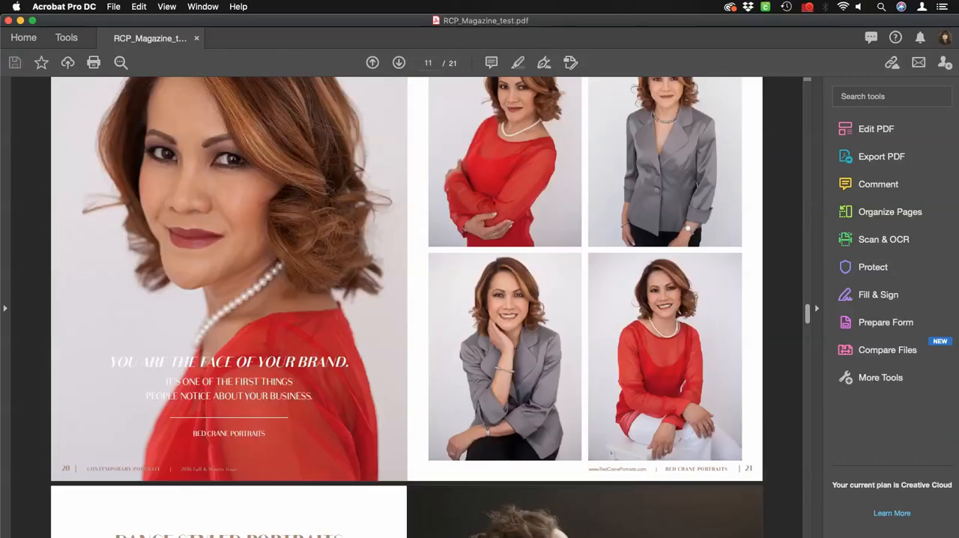
scroll(407, 308, "down", 20)
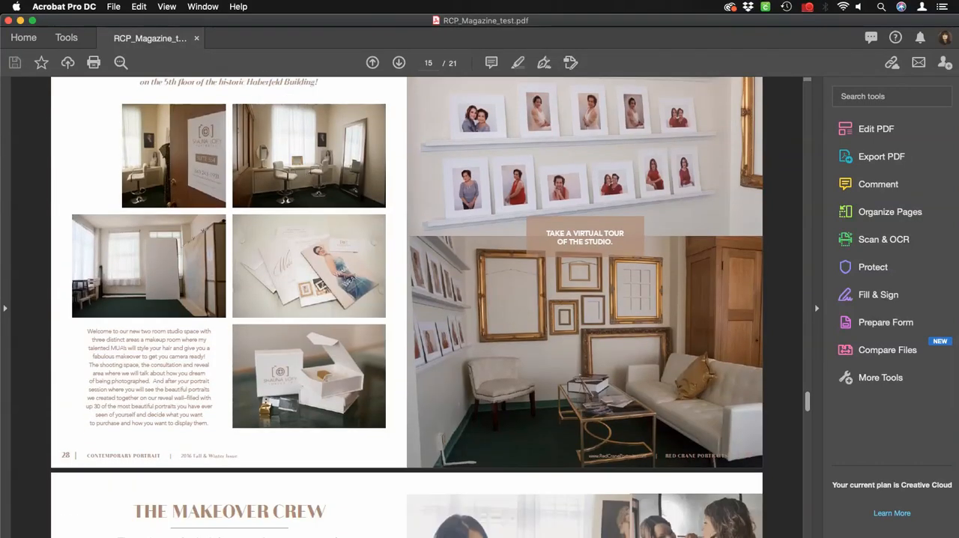
scroll(407, 307, "down", 2)
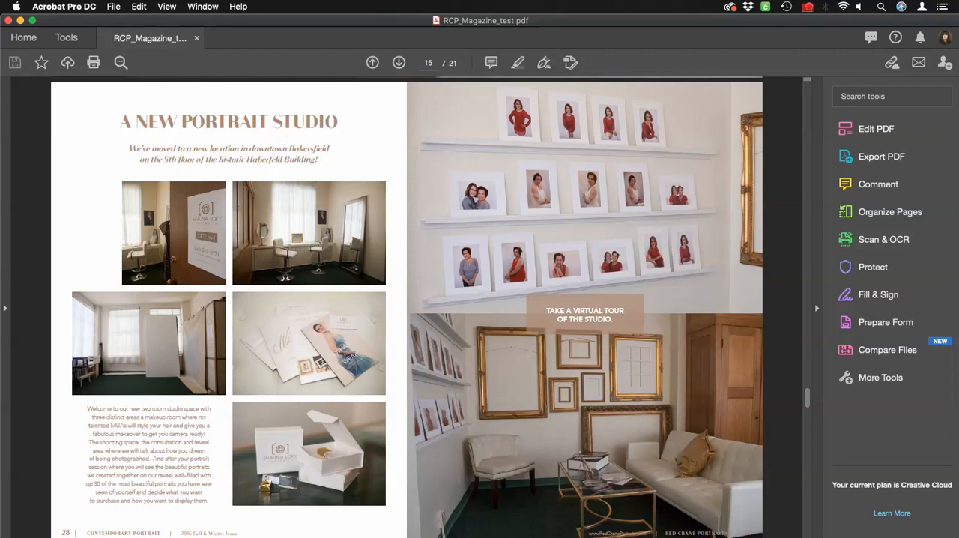
left_click(596, 322)
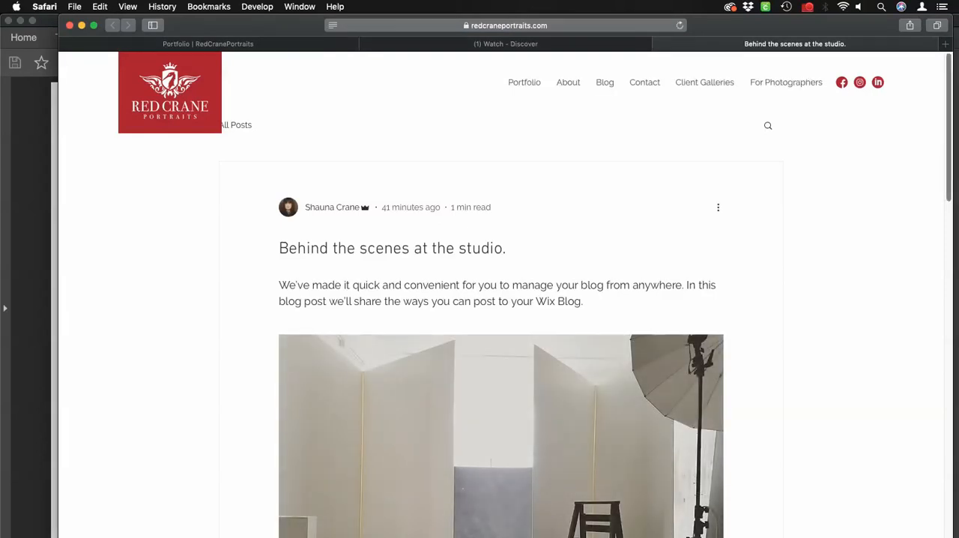
scroll(502, 299, "down", 2)
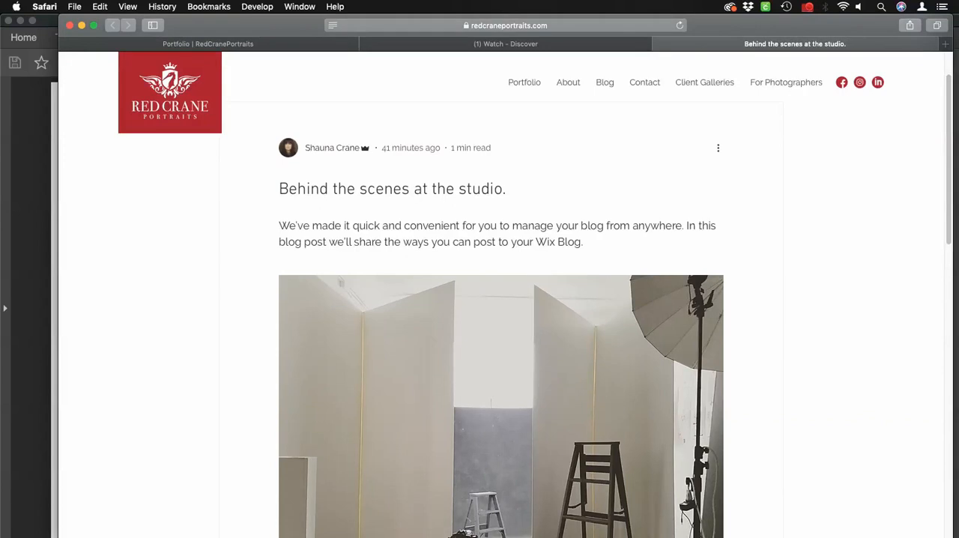
key("super+Tab")
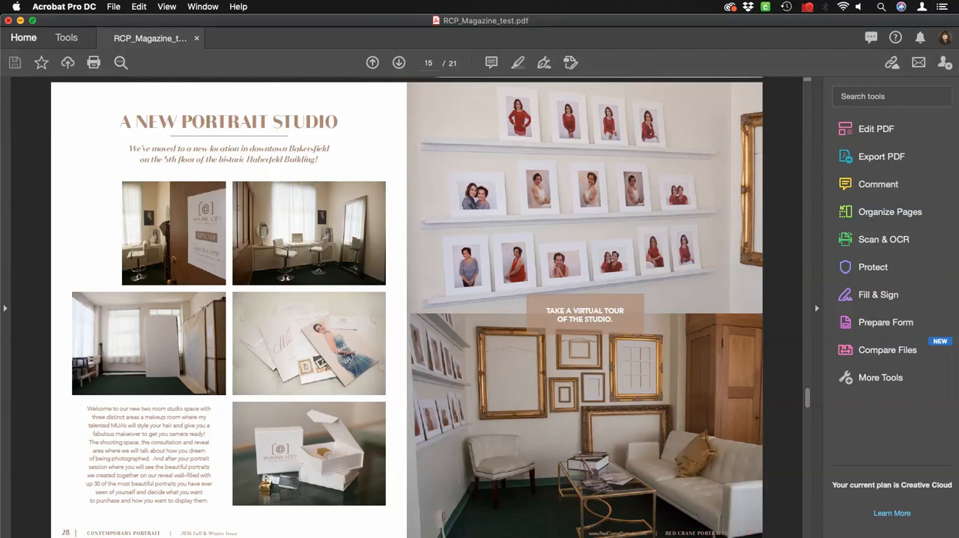
Quit Acrobat and minimize Safari to switch to InDesign, and move the collapsed panel group off the table of contents spread.
key("super+q")
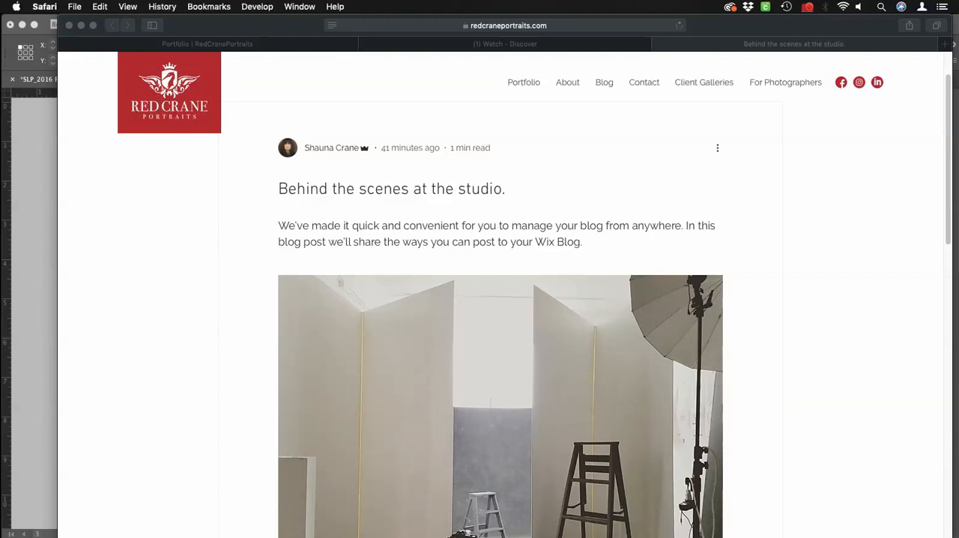
key("super+Tab")
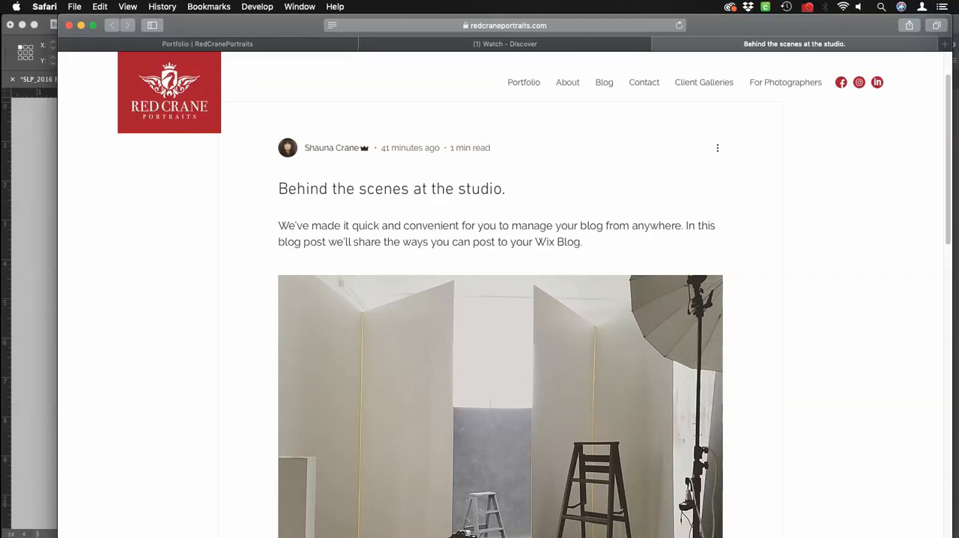
left_click(81, 26)
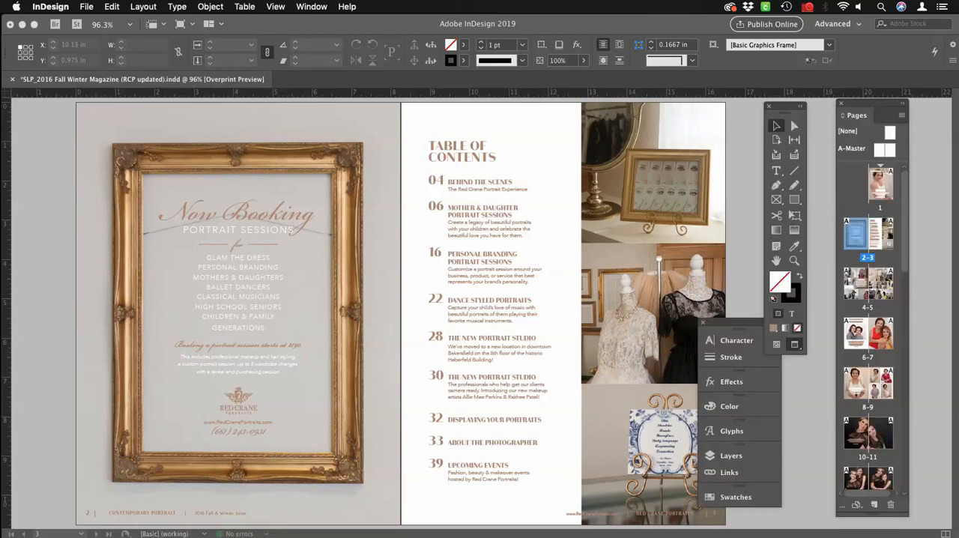
mouse_move(736, 323)
left_mouse_down()
mouse_move(406, 340)
mouse_move(54, 290)
left_mouse_up()
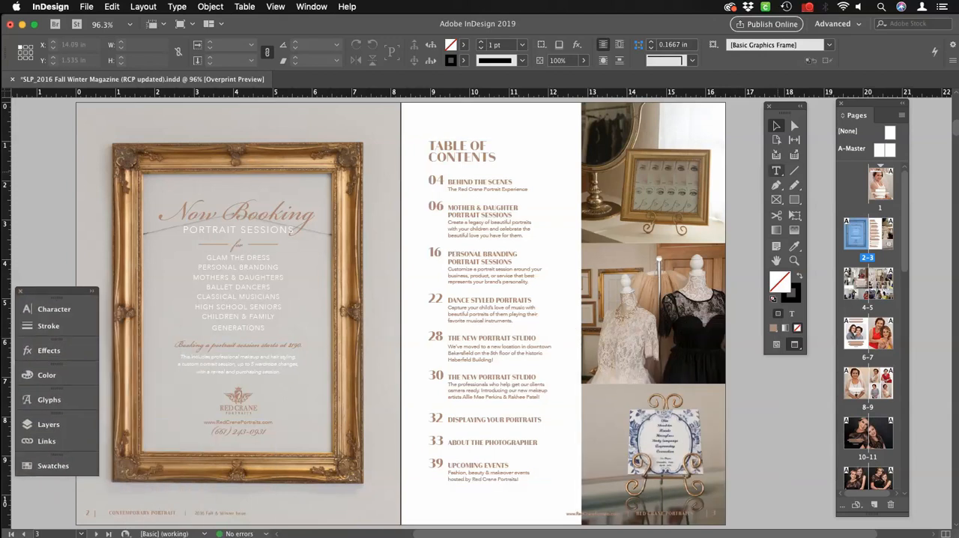
key("t")
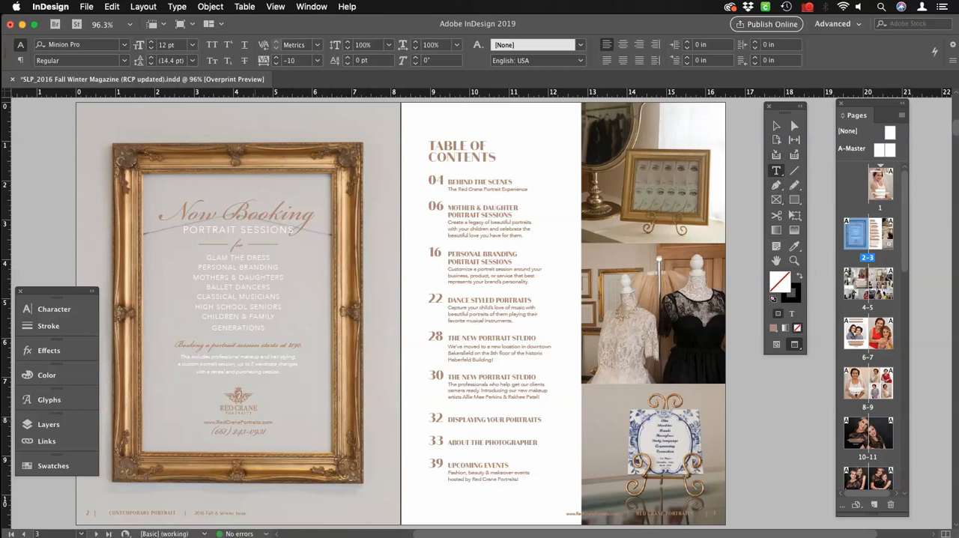
left_click_drag(267, 432, 203, 422)
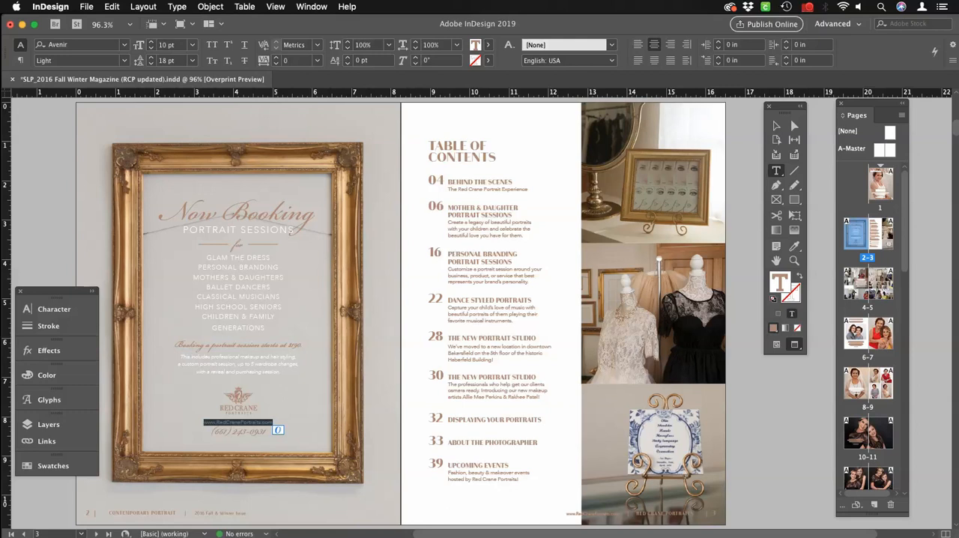
left_click(177, 6)
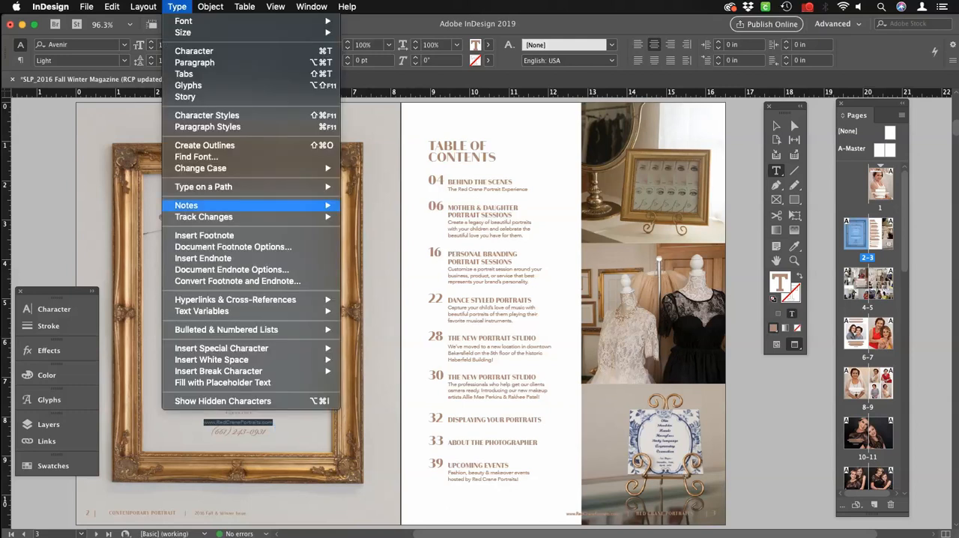
mouse_move(240, 300)
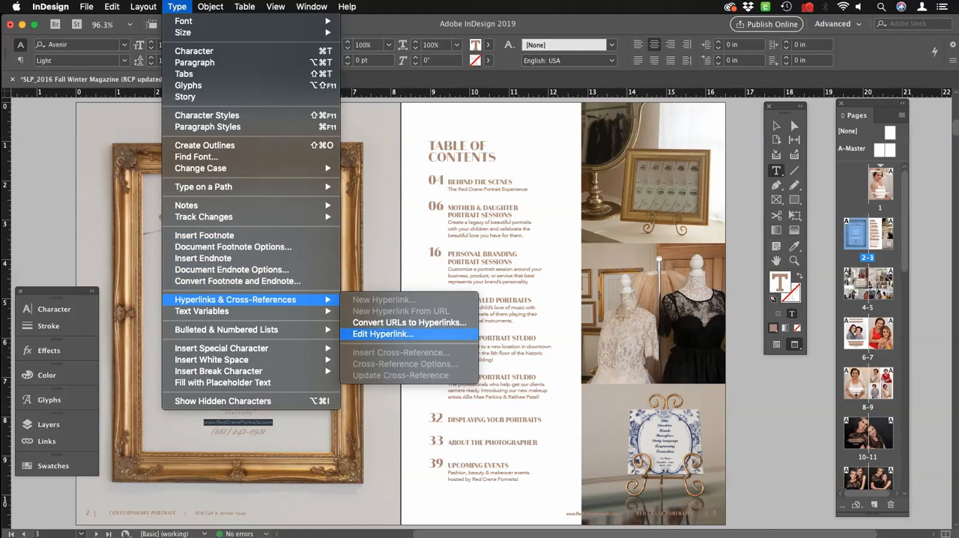
left_click(382, 334)
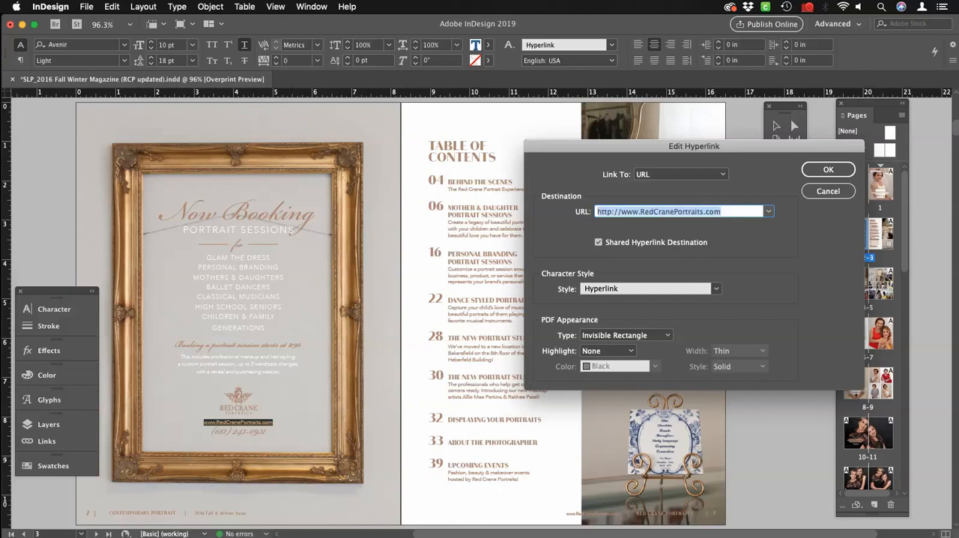
key("Return")
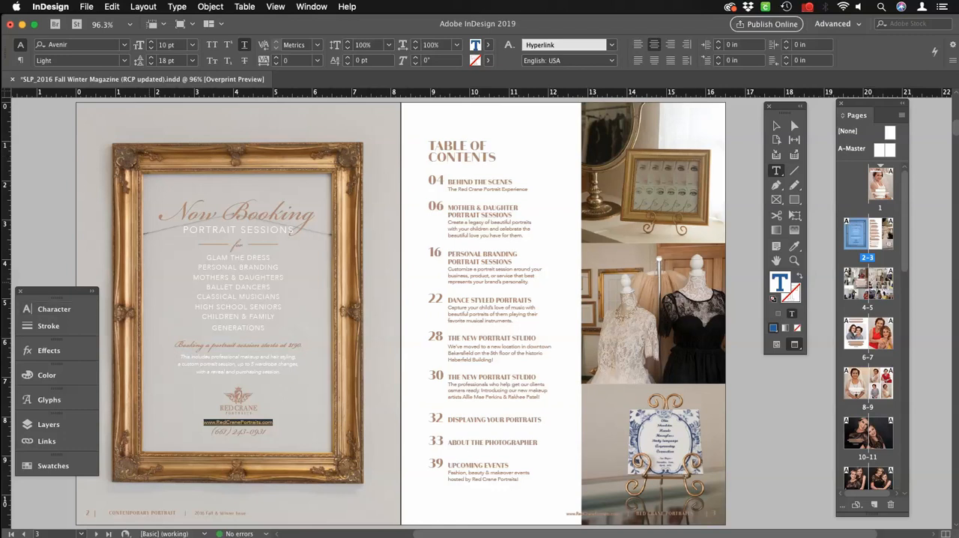
left_click(777, 126)
left_click(745, 147)
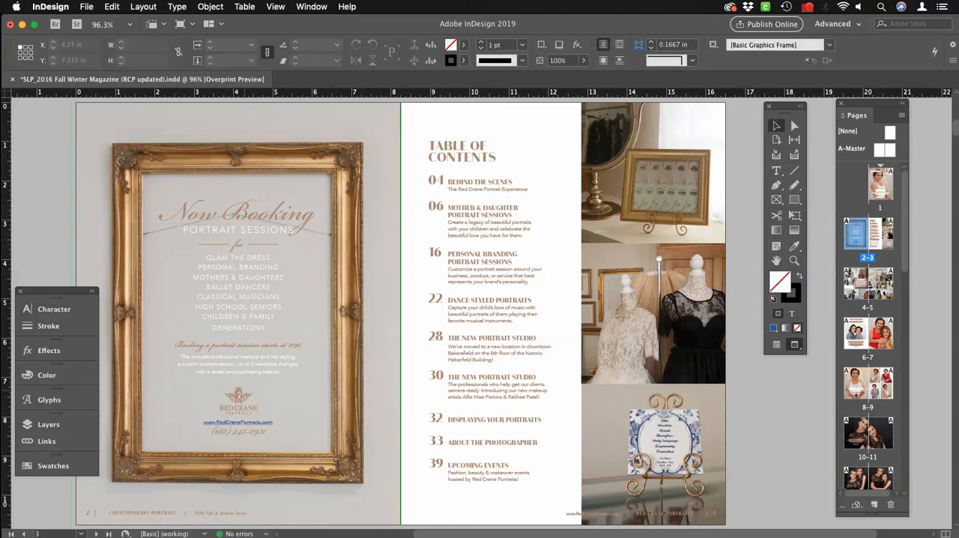
left_click(239, 400)
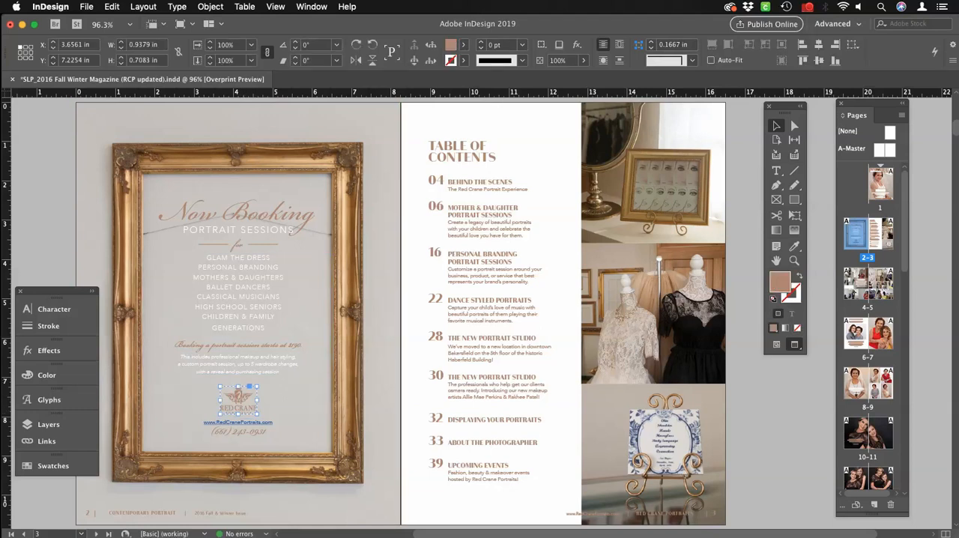
left_click(177, 6)
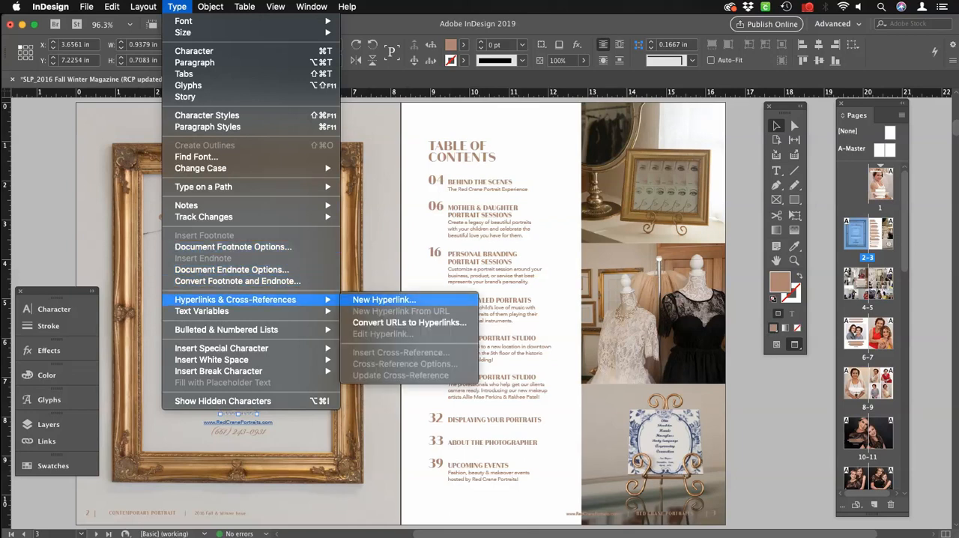
left_click(384, 299)
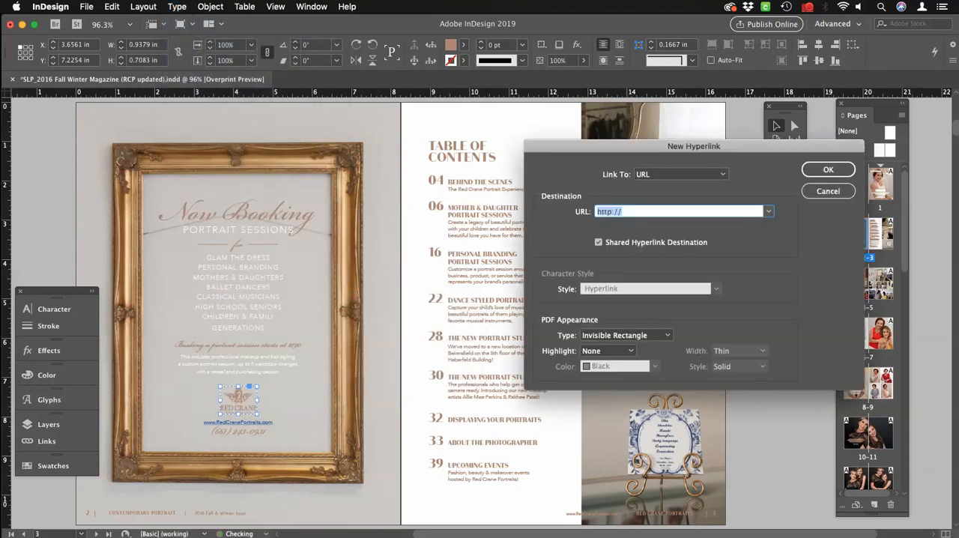
left_click(622, 211)
type("www.redcraneportraits.com")
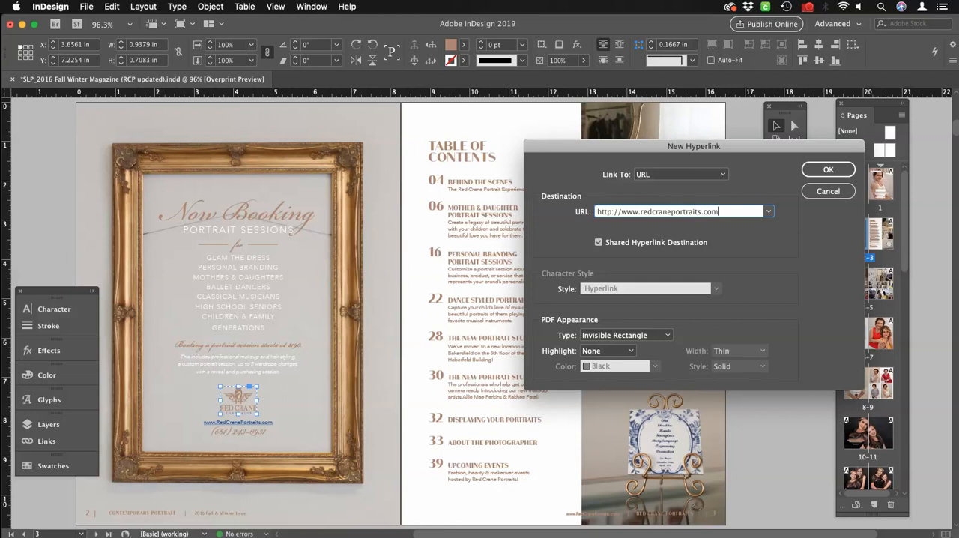
key("Return")
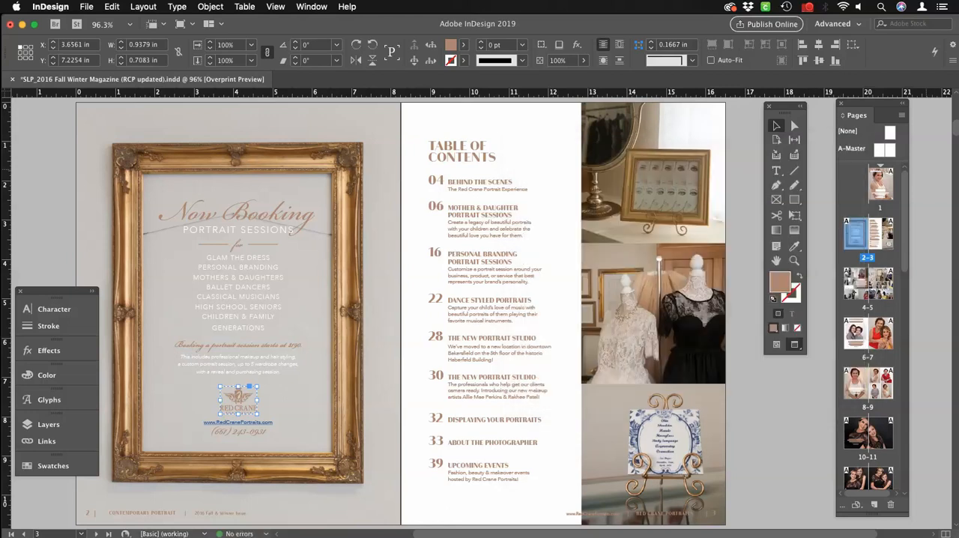
Go to the Behind the Scenes spread on pages 4-5.
scroll(869, 326, "down", 5)
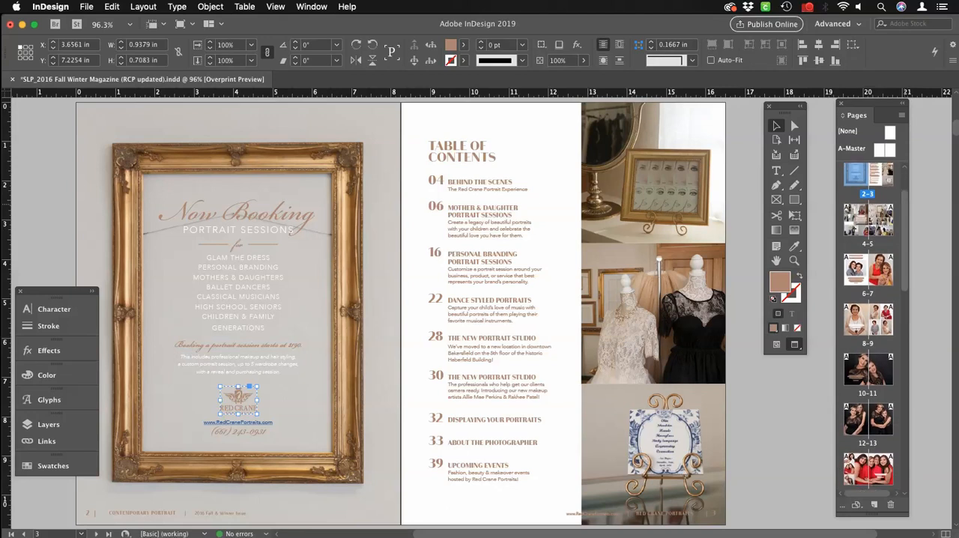
scroll(869, 326, "down", 6)
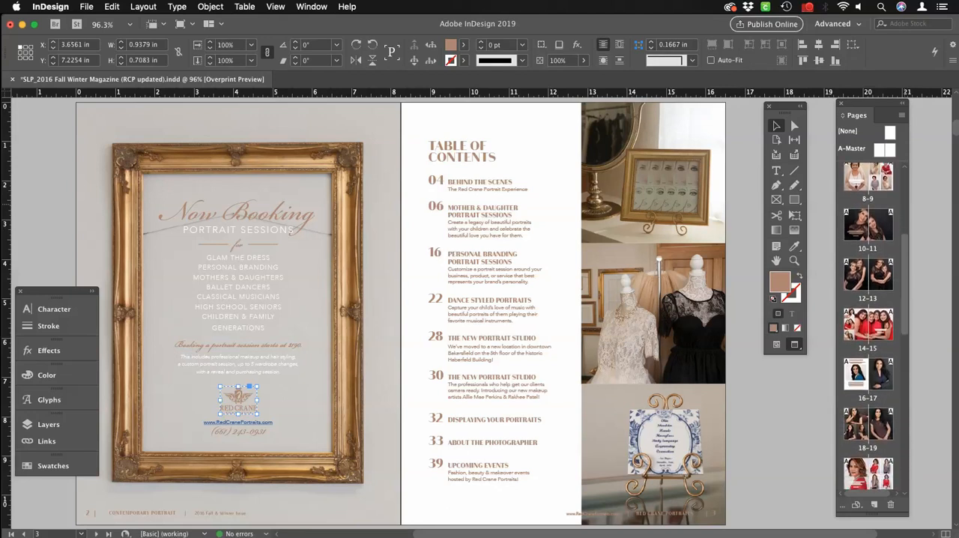
scroll(869, 325, "up", 9)
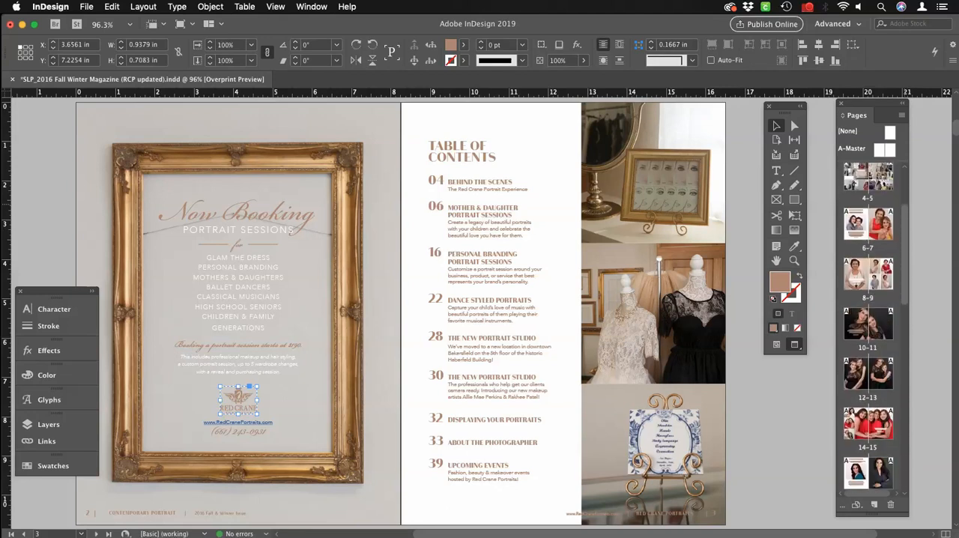
scroll(869, 326, "down", 8)
scroll(870, 326, "down", 7)
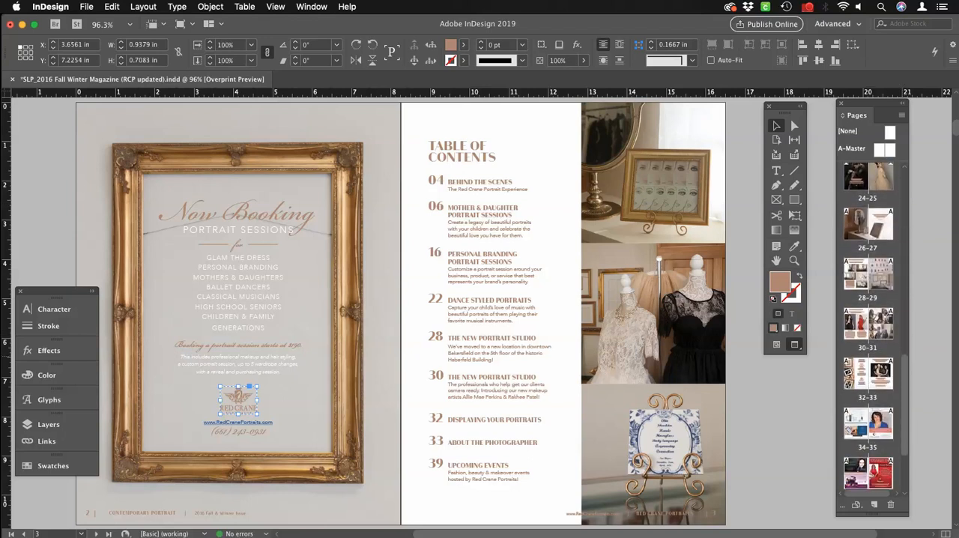
scroll(869, 326, "up", 10)
scroll(870, 326, "up", 5)
double_click(868, 217)
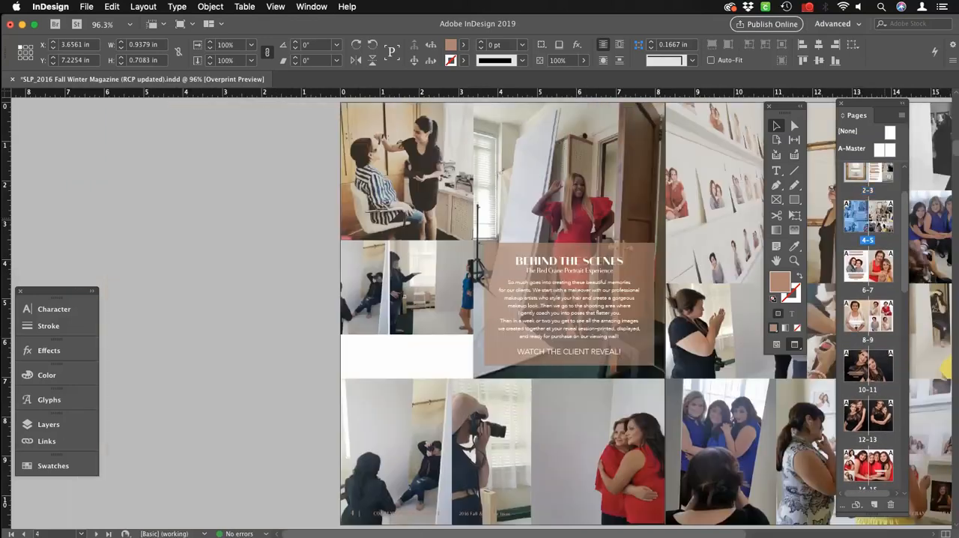
Select the WATCH THE CLIENT REVEAL! text on page 4, open its hyperlink for editing and clear the destination URL.
left_click(568, 351)
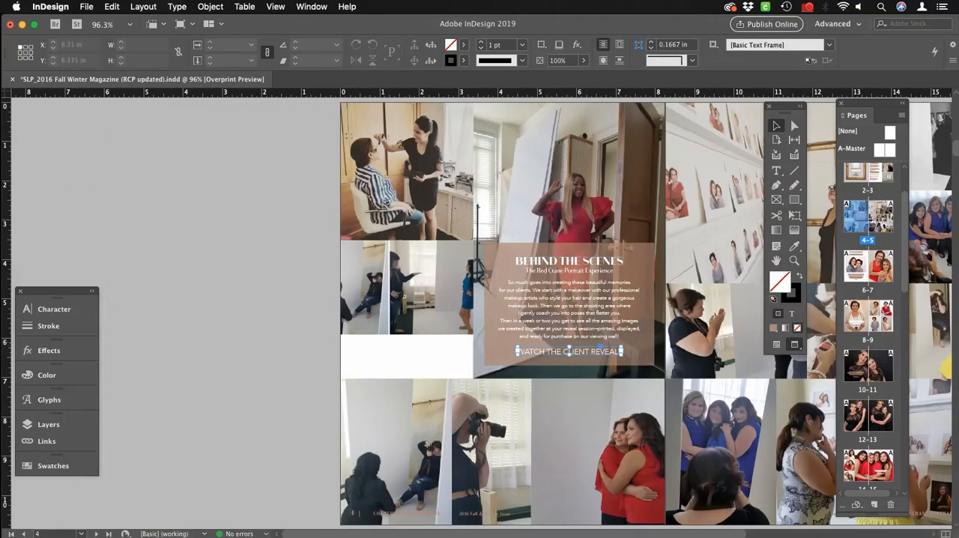
double_click(568, 351)
left_click(591, 351)
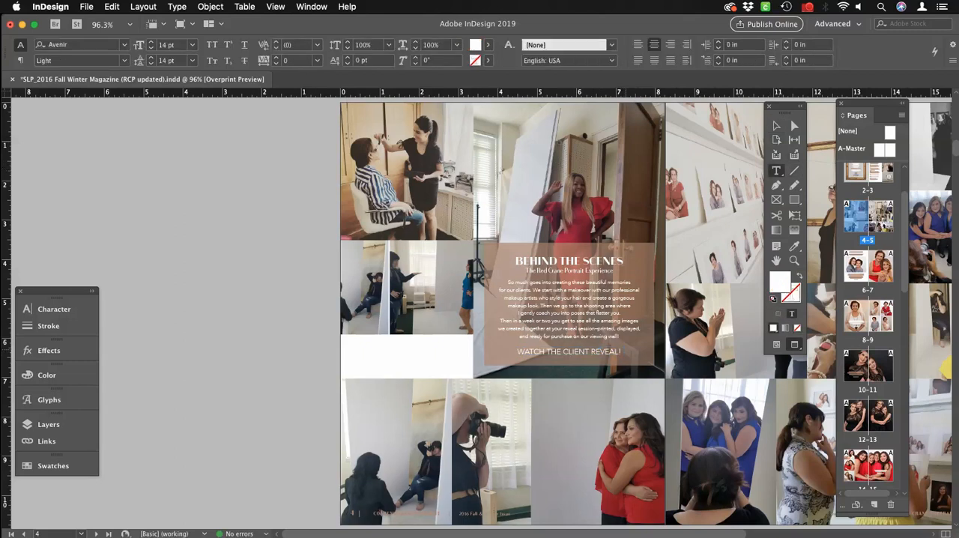
left_click_drag(622, 351, 515, 351)
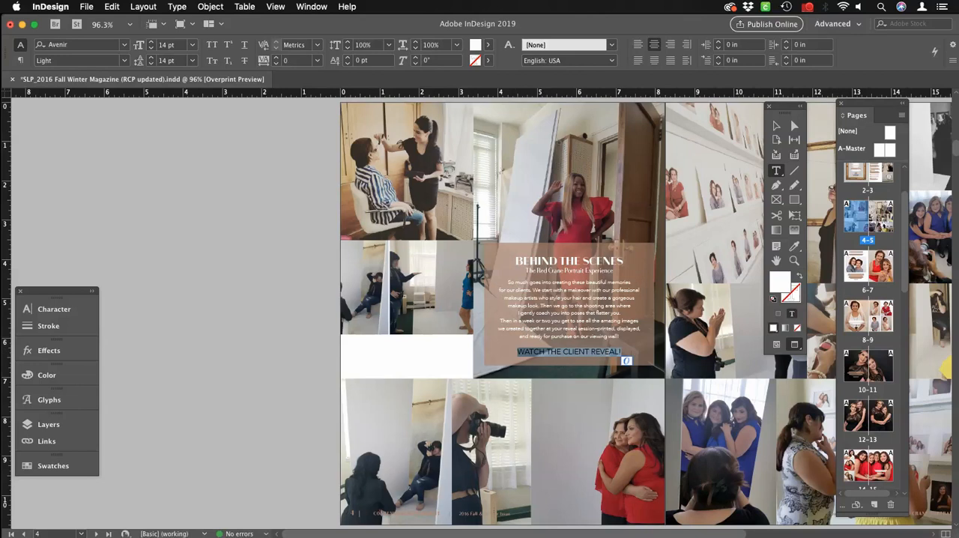
left_click(177, 6)
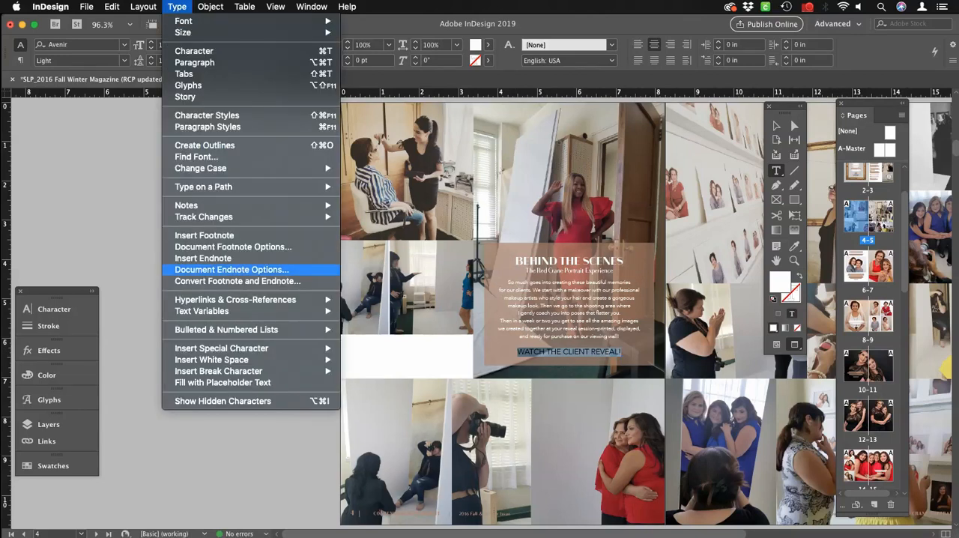
mouse_move(248, 300)
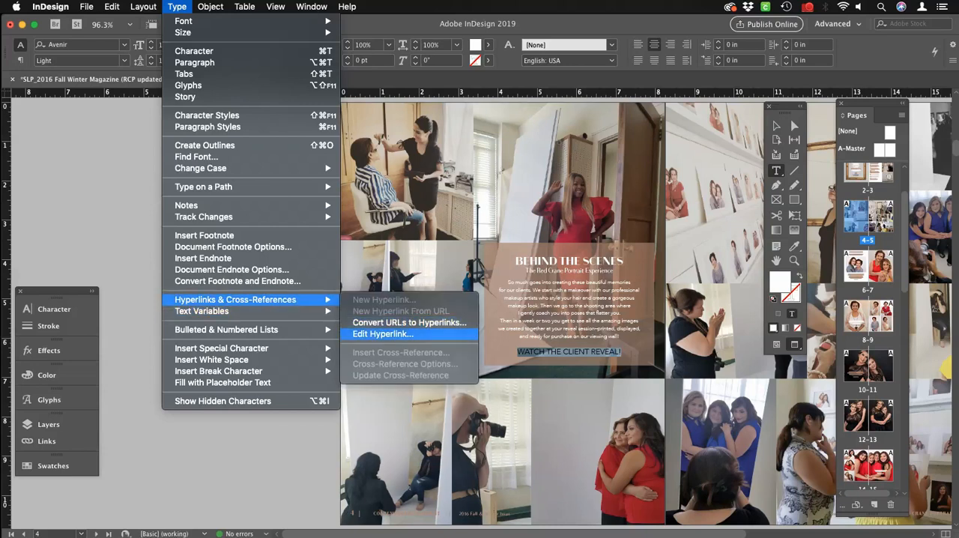
left_click(382, 334)
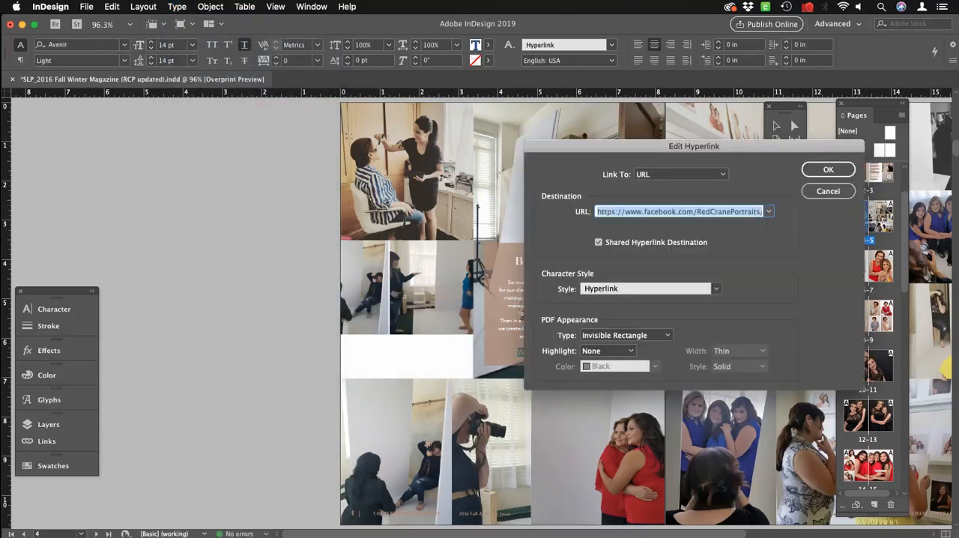
key("BackSpace")
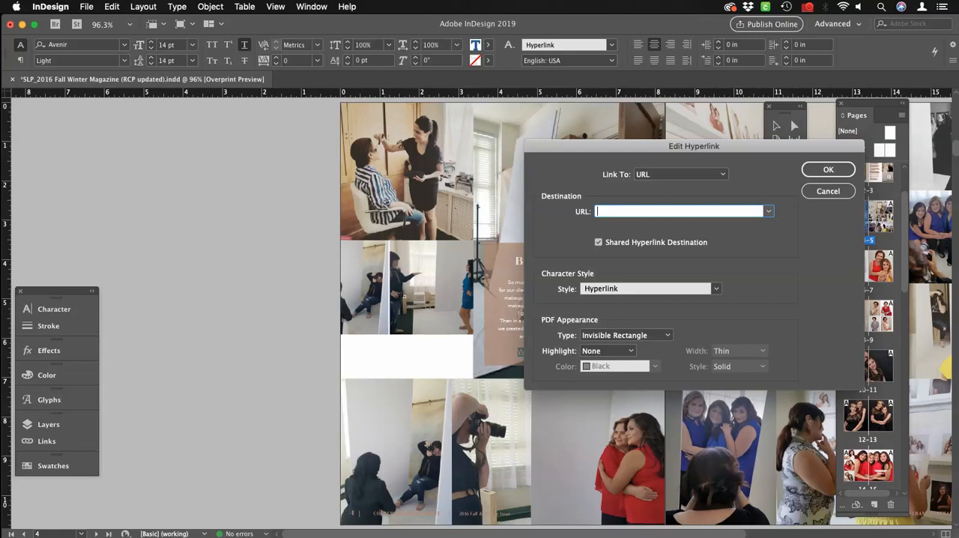
Switch to Safari and copy the address of the Red Crane Portraits Facebook video page.
mouse_move(409, 525)
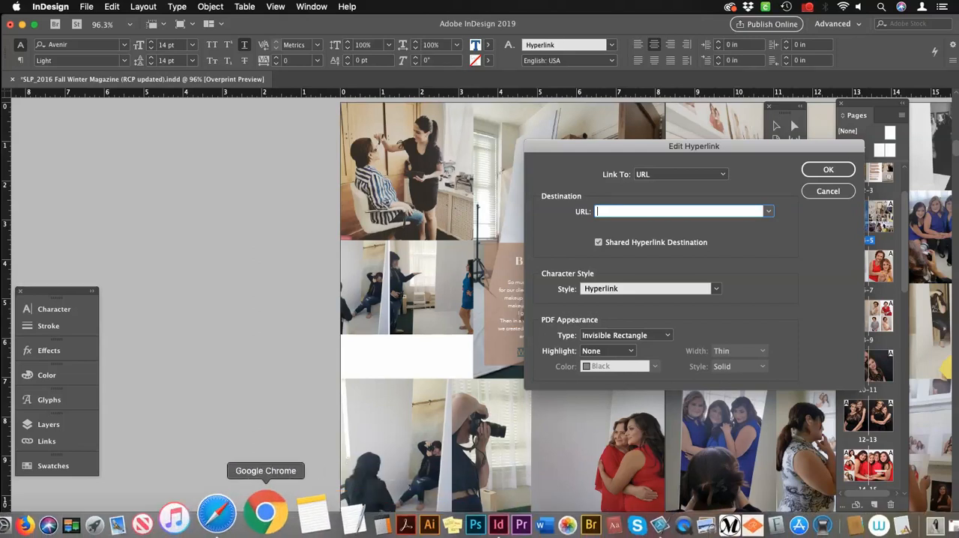
left_click(235, 515)
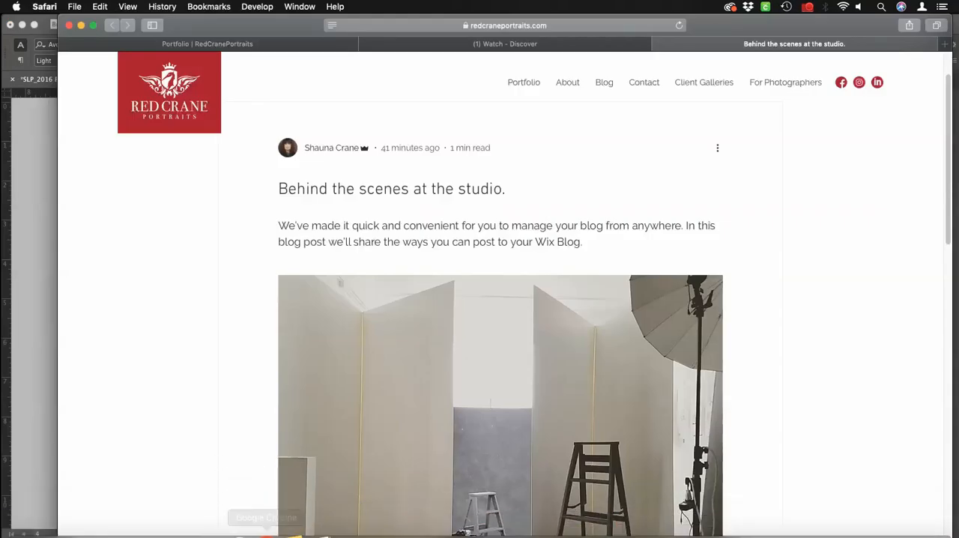
left_click(505, 44)
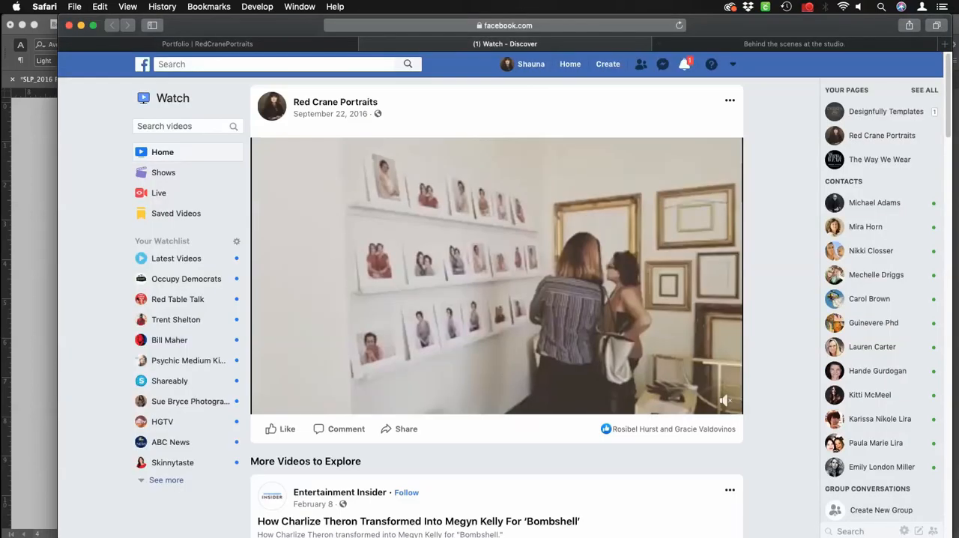
left_click(505, 26)
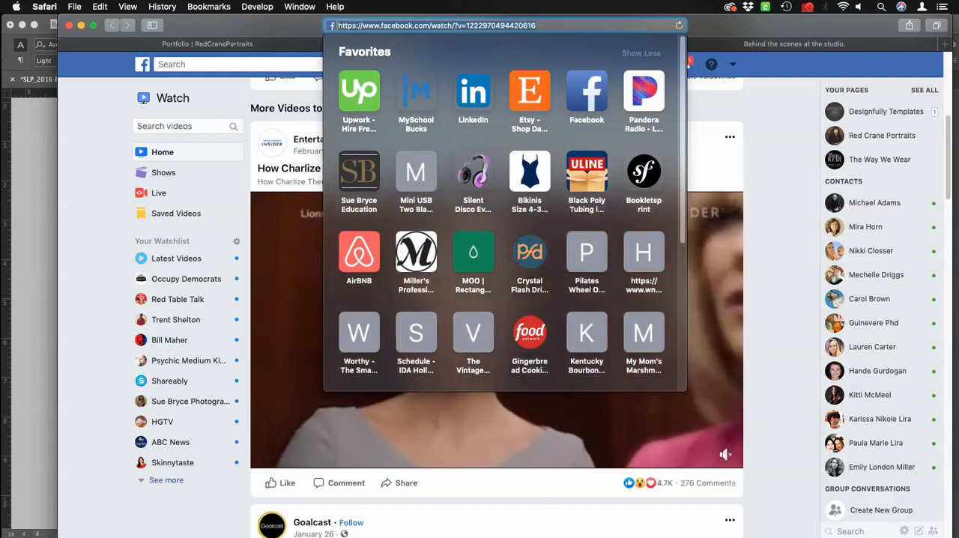
left_click(100, 7)
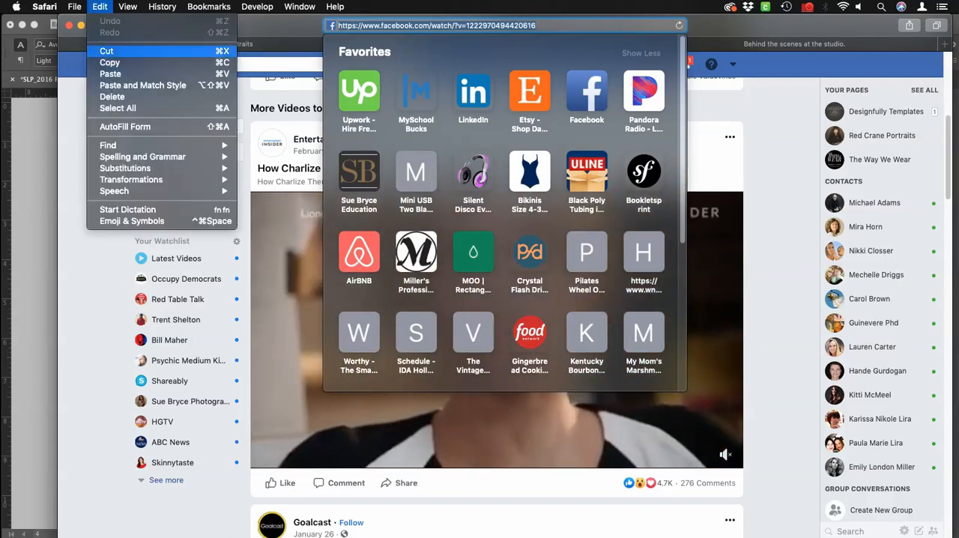
left_click(109, 62)
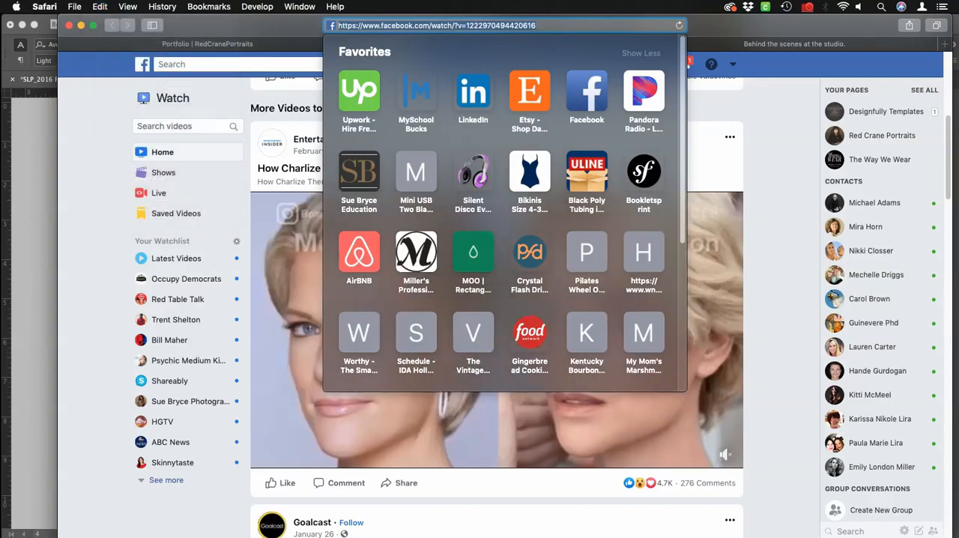
key("super+Tab")
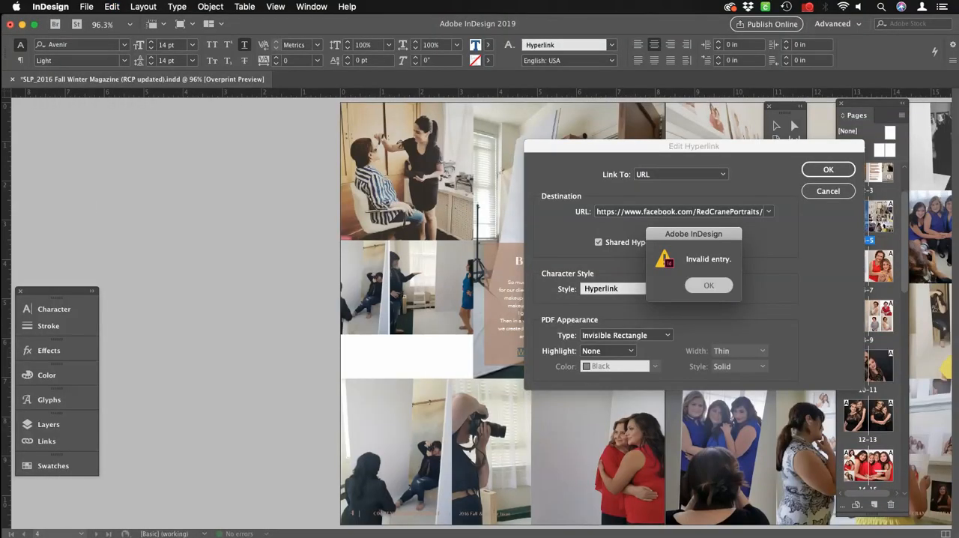
key("Return")
key("BackSpace")
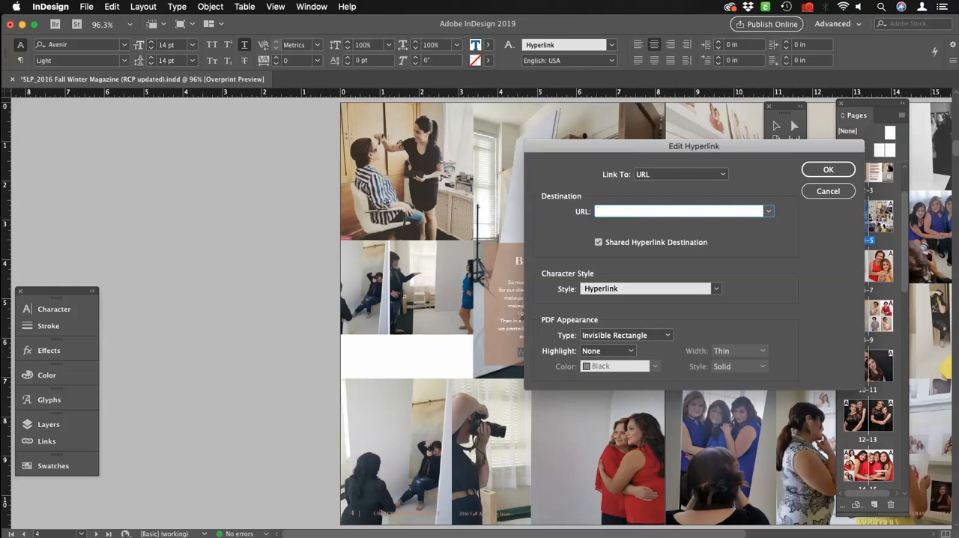
left_click(111, 6)
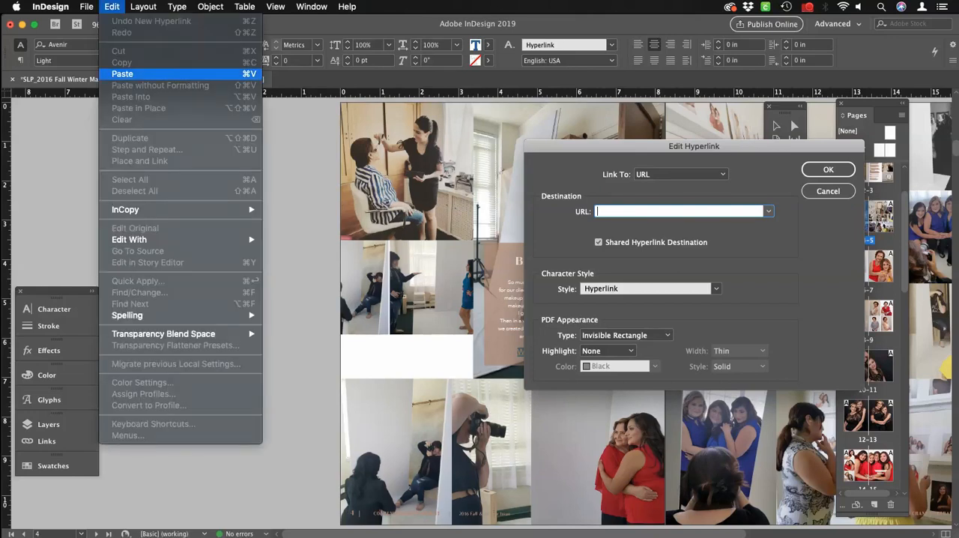
left_click(122, 74)
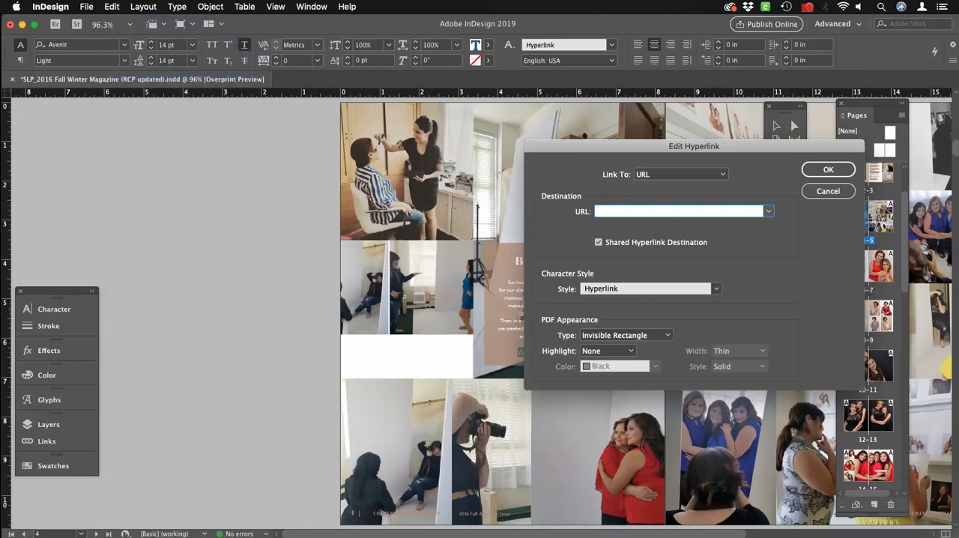
key("super+v")
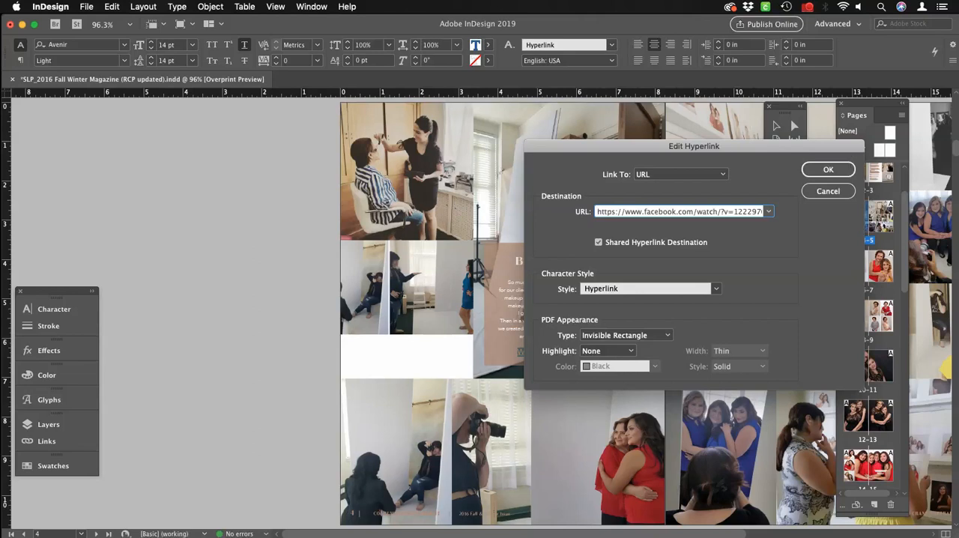
Set the client reveal hyperlink's PDF appearance type to Invisible Rectangle and apply the hyperlink changes.
left_click_drag(694, 147, 372, 134)
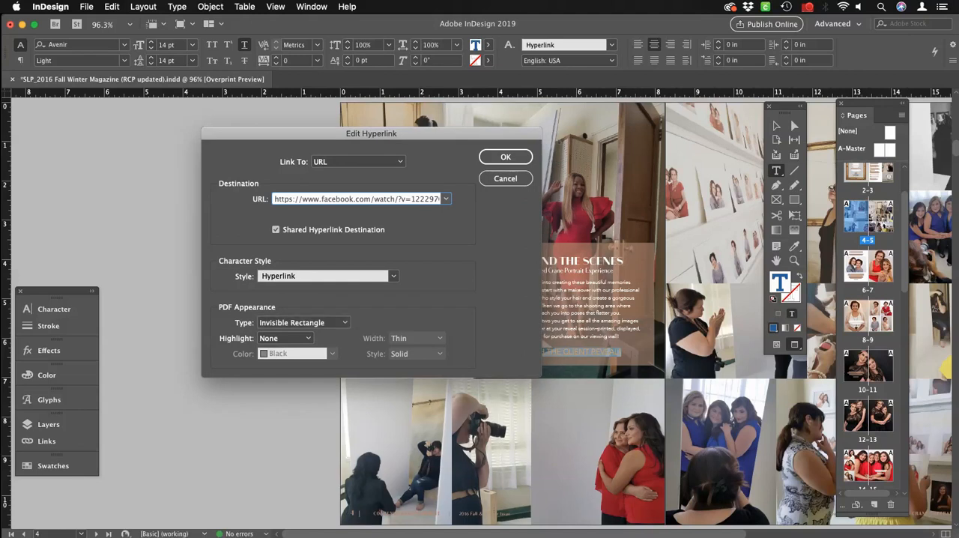
left_click(303, 322)
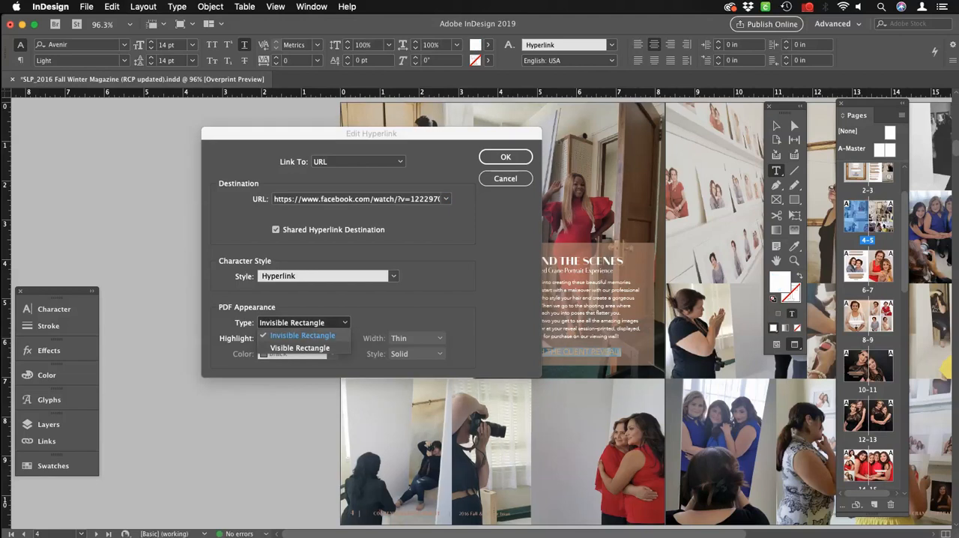
left_click(303, 336)
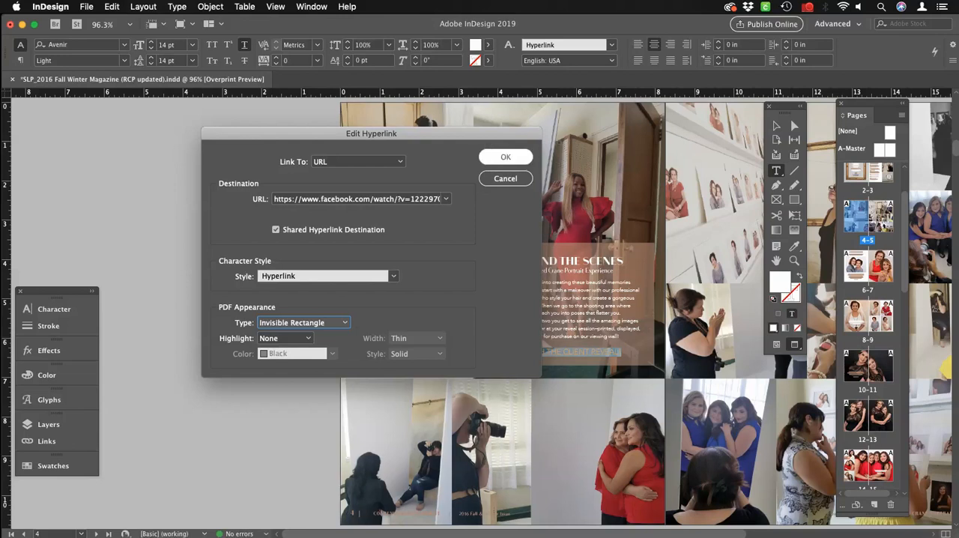
key("Return")
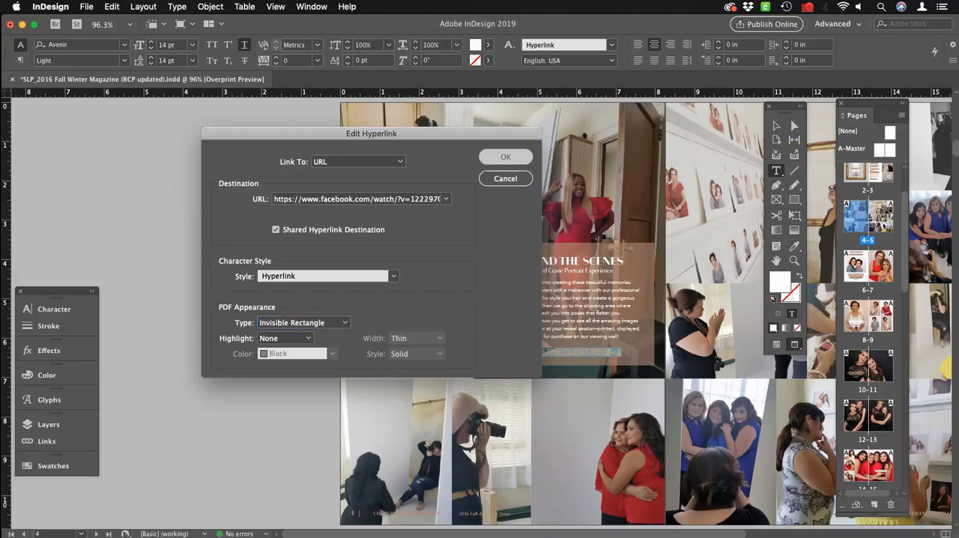
Go to the New Portrait Studio spread on pages 28-29, ungroup the TAKE A VIRTUAL TOUR OF THE STUDIO label and deselect it.
scroll(867, 326, "down", 10)
scroll(867, 326, "down", 4)
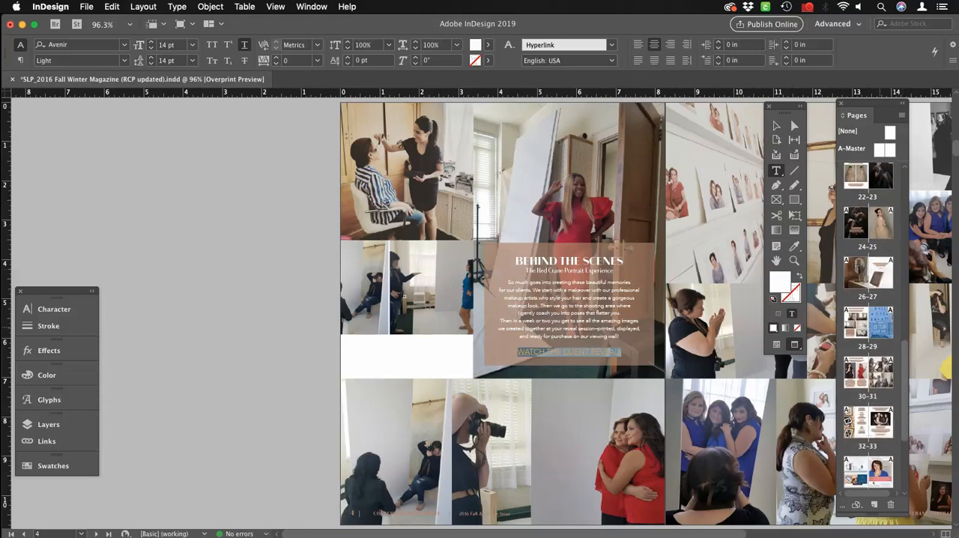
double_click(867, 322)
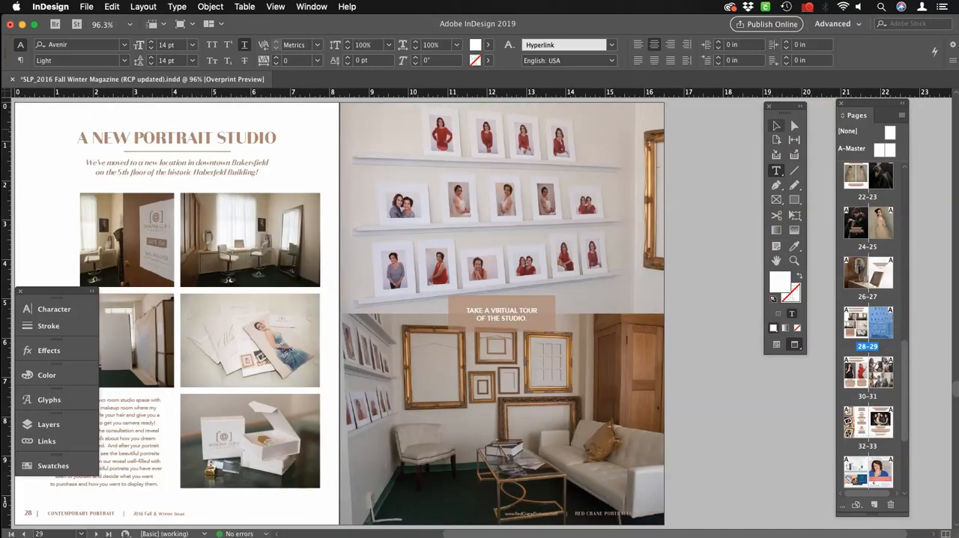
key("Escape")
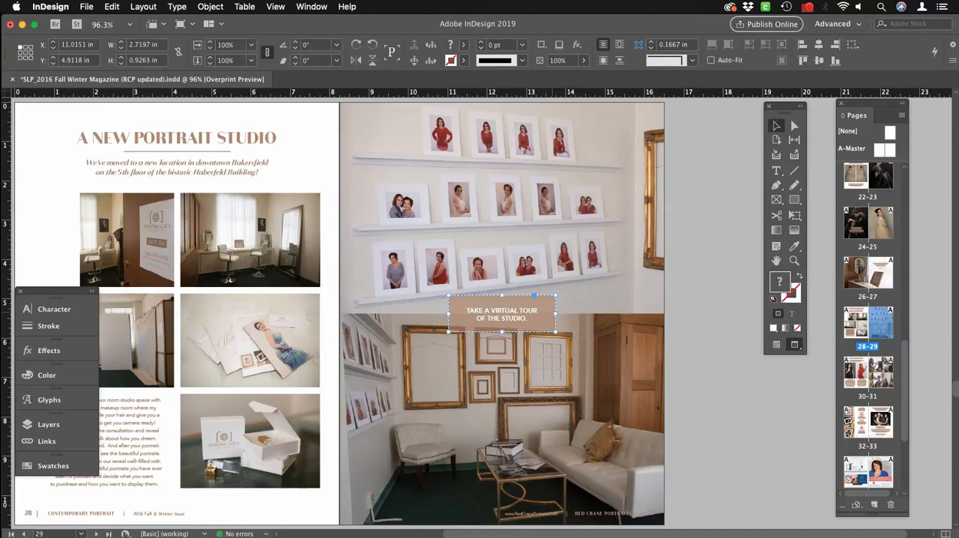
key("super+shift+g")
left_click(702, 301)
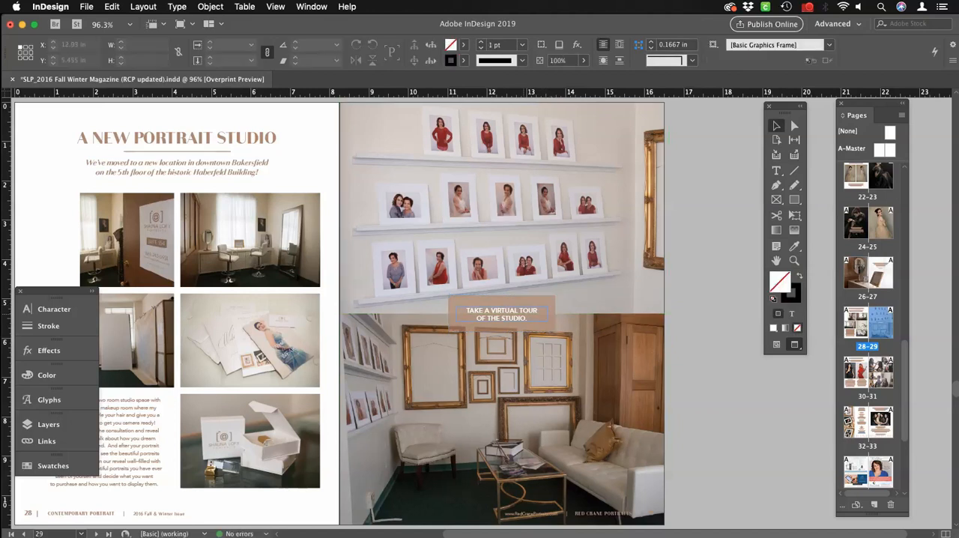
Group the virtual tour text frame with the tan box behind it.
left_click(502, 314)
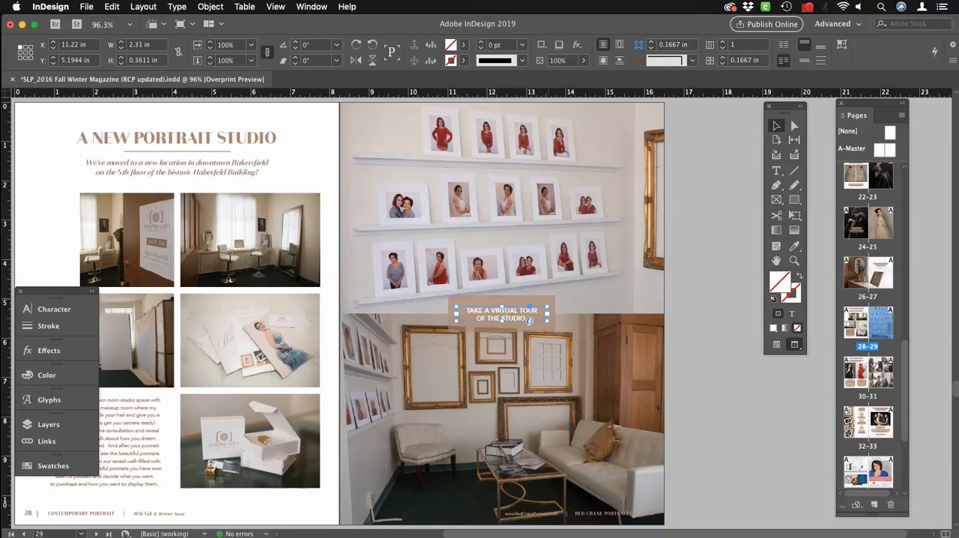
left_click(548, 301)
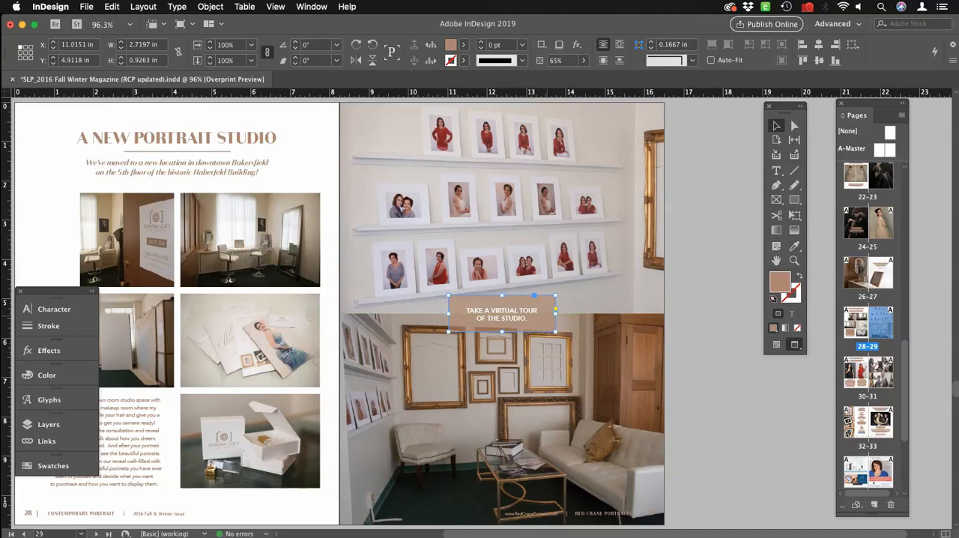
left_click(528, 314, "shift")
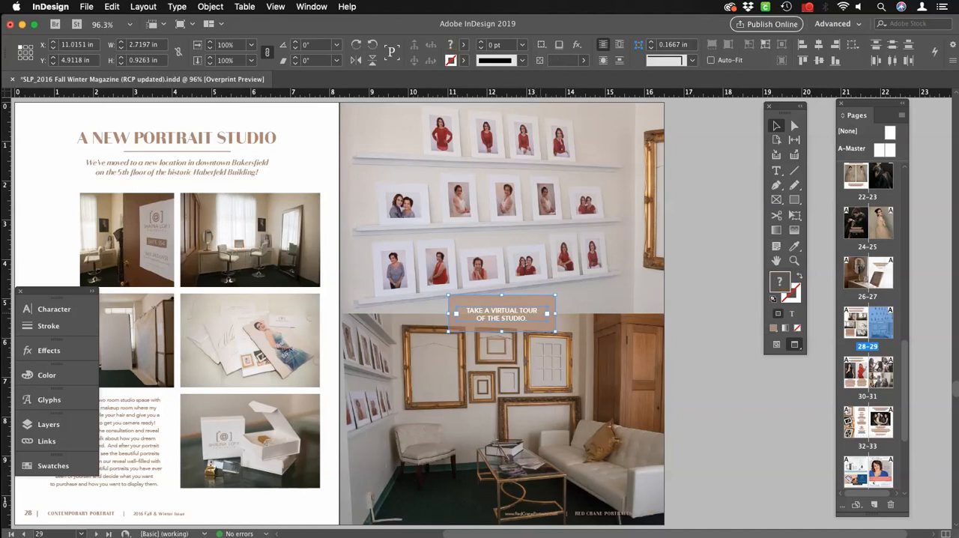
key("super+g")
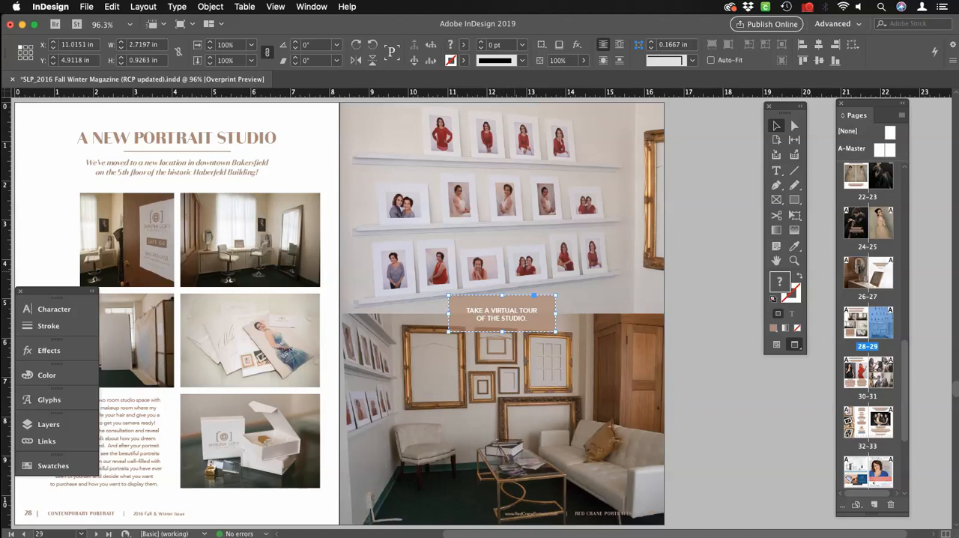
Start a new URL hyperlink for the grouped TAKE A VIRTUAL TOUR OF THE STUDIO label.
left_click(177, 6)
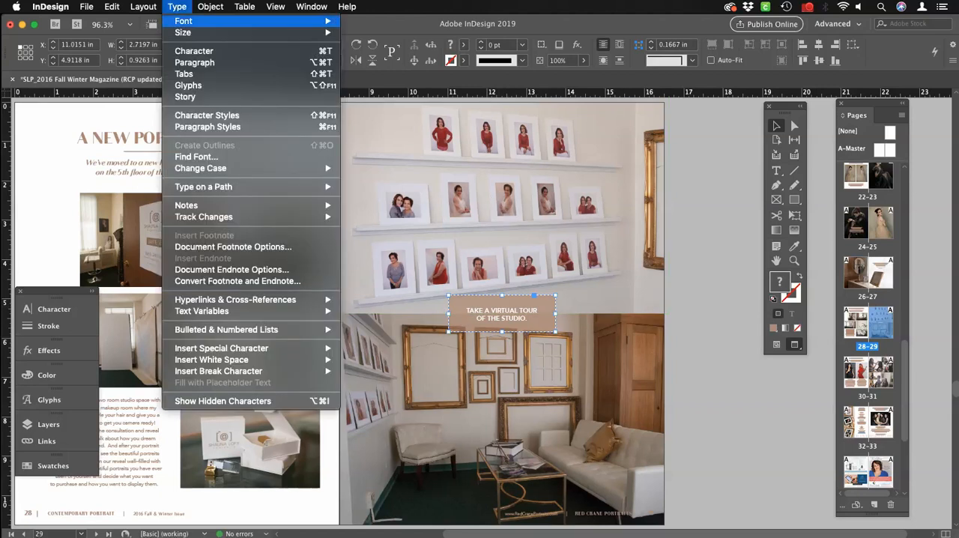
mouse_move(235, 300)
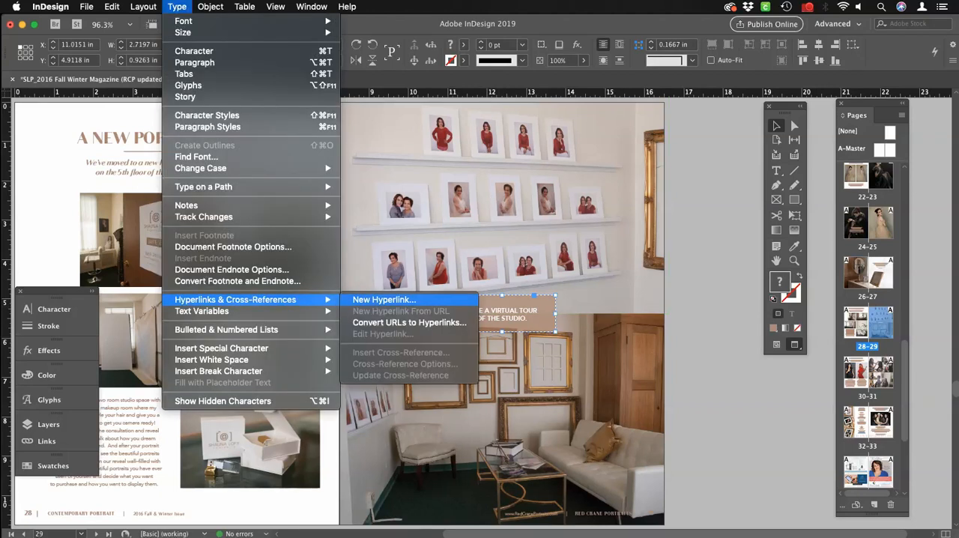
left_click(383, 300)
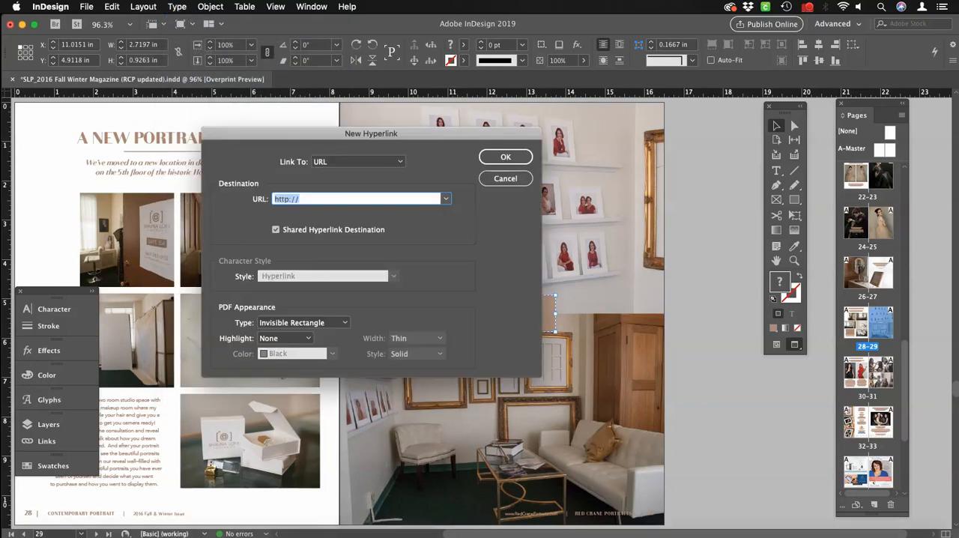
Switch to Safari and copy the web address of the "Behind the scenes at the studio." blog post.
mouse_move(395, 529)
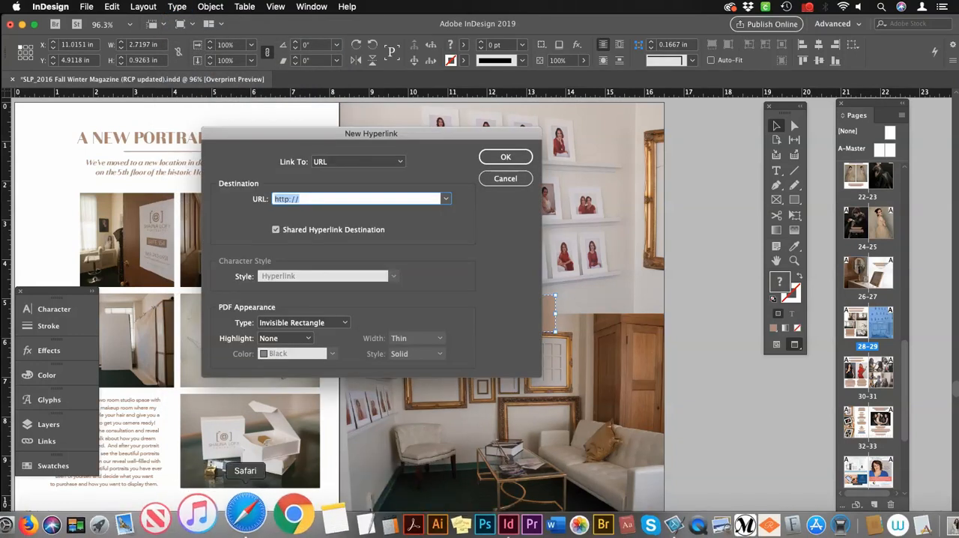
left_click(246, 516)
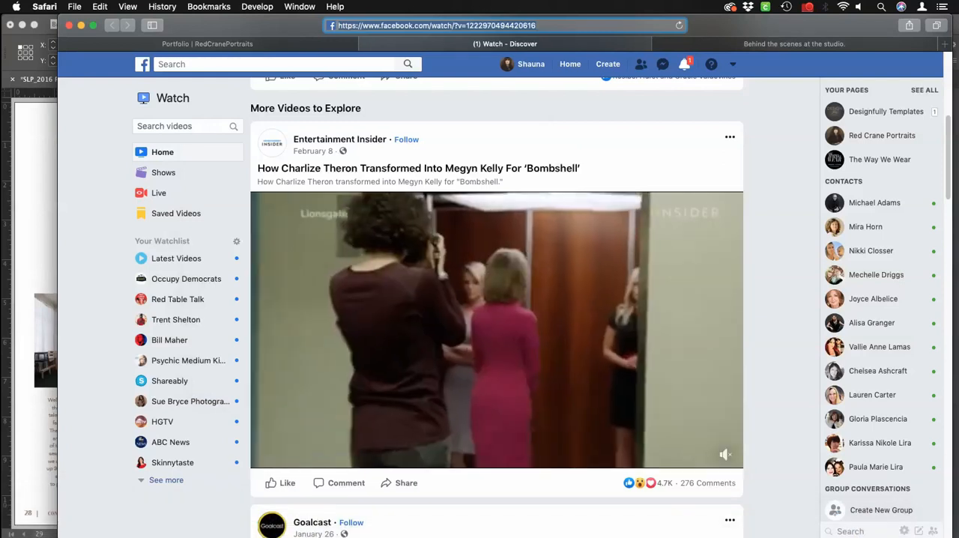
left_click(240, 44)
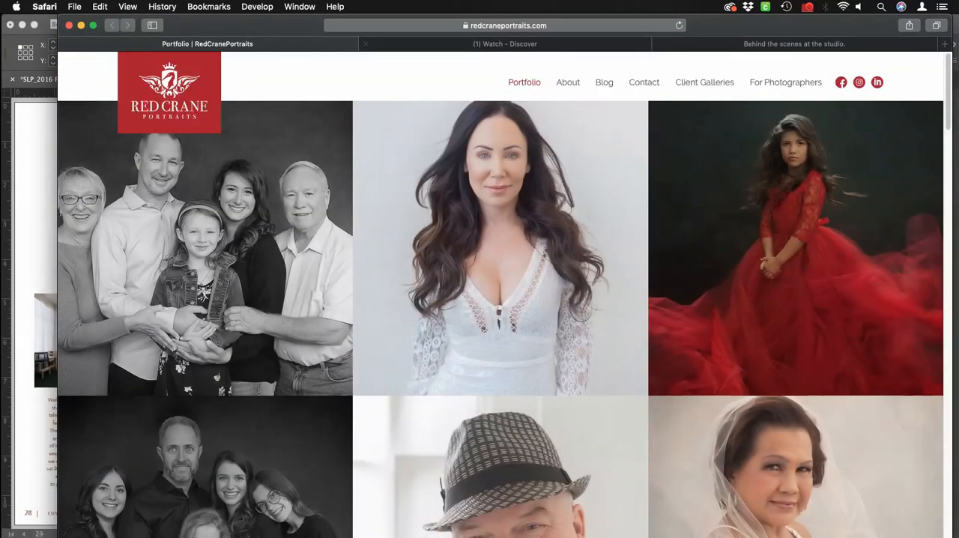
left_click(764, 44)
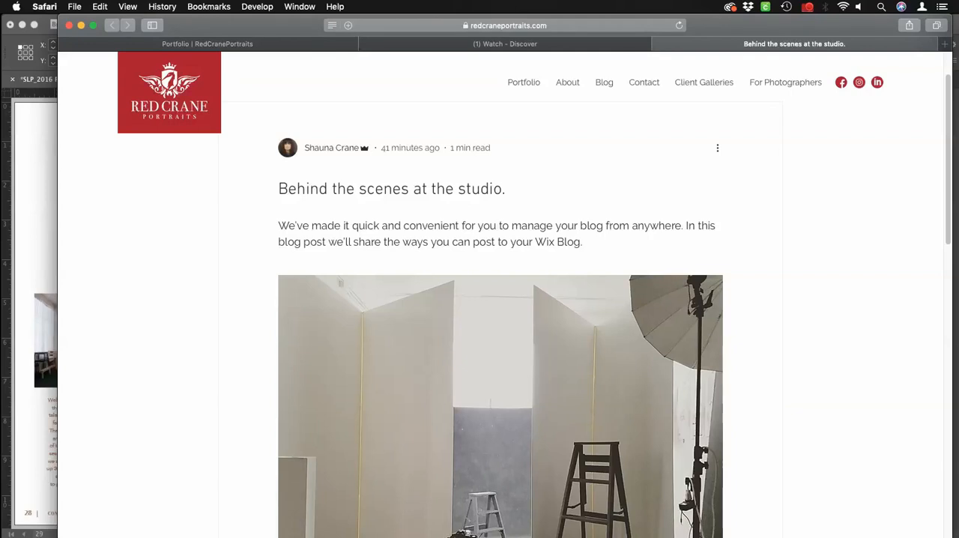
key("super+l")
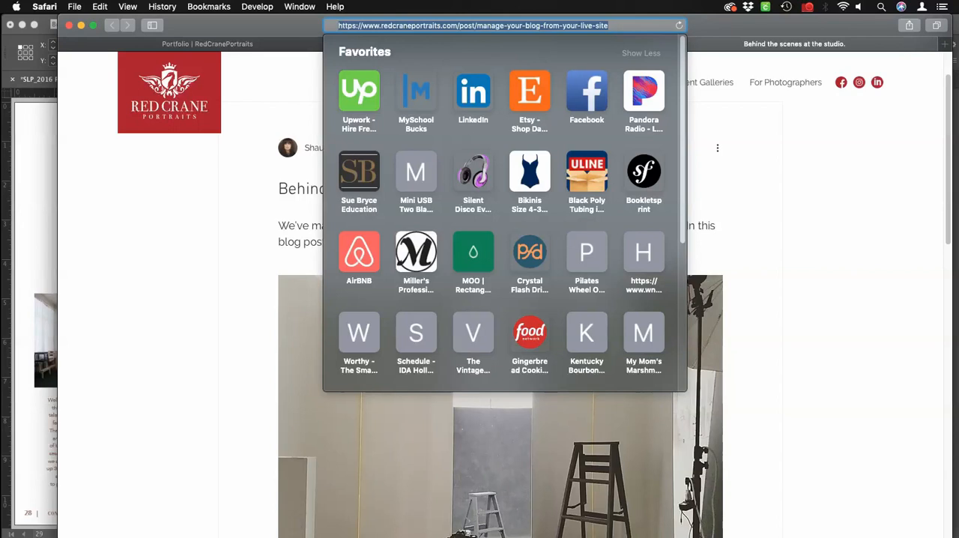
key("super+Tab")
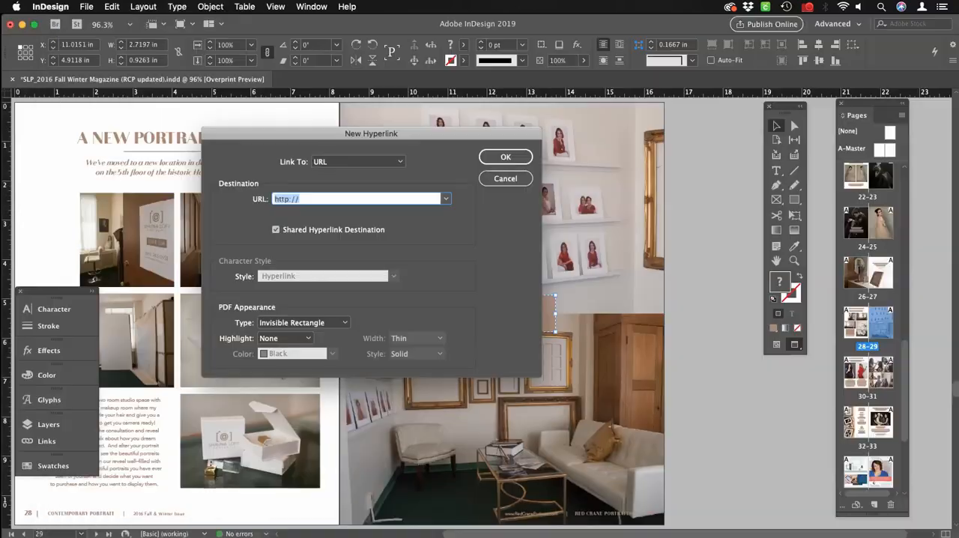
key("super+v")
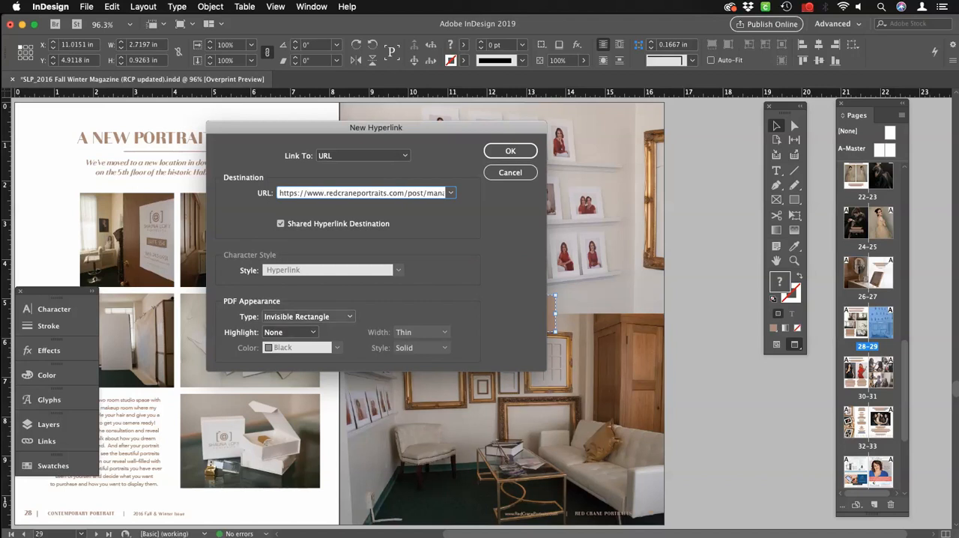
left_click(309, 316)
left_click(300, 330)
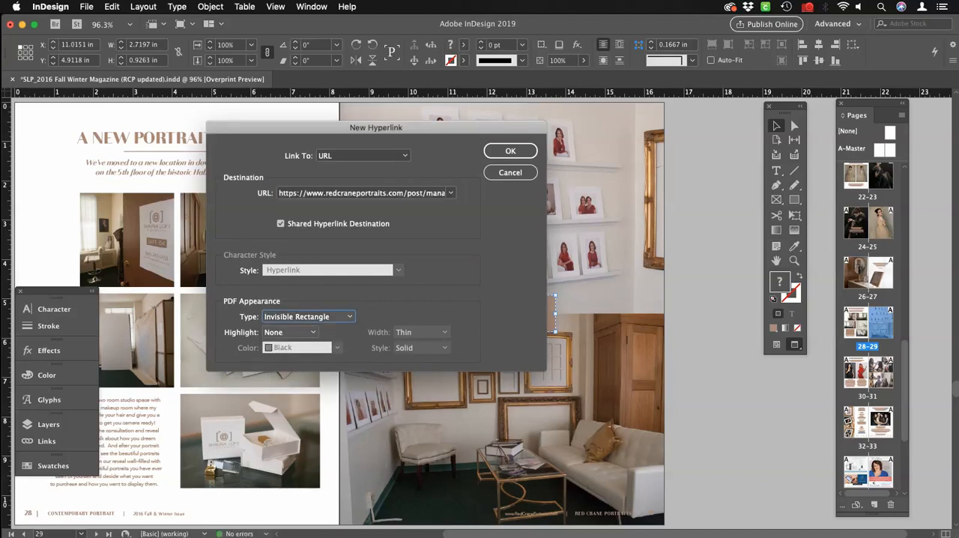
left_click(289, 332)
left_click(284, 344)
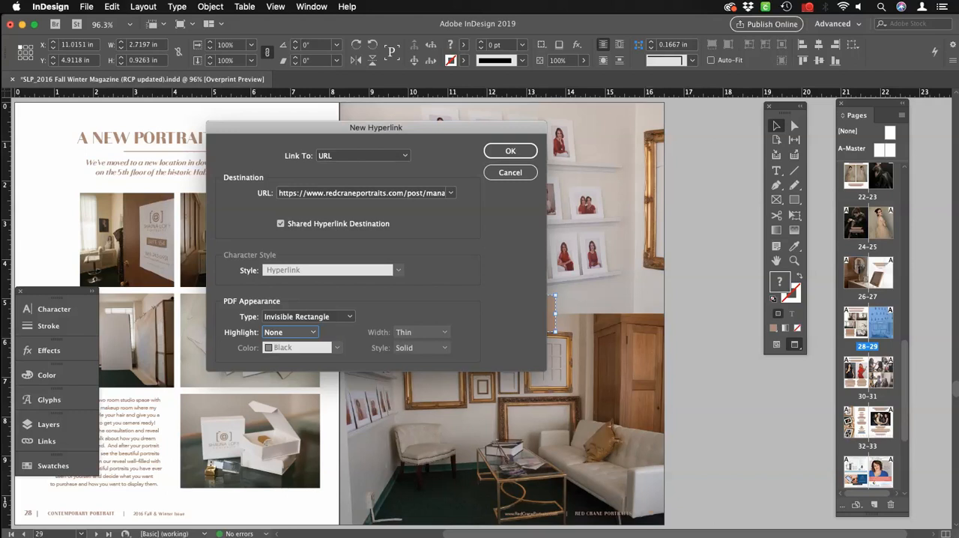
left_click_drag(376, 127, 243, 129)
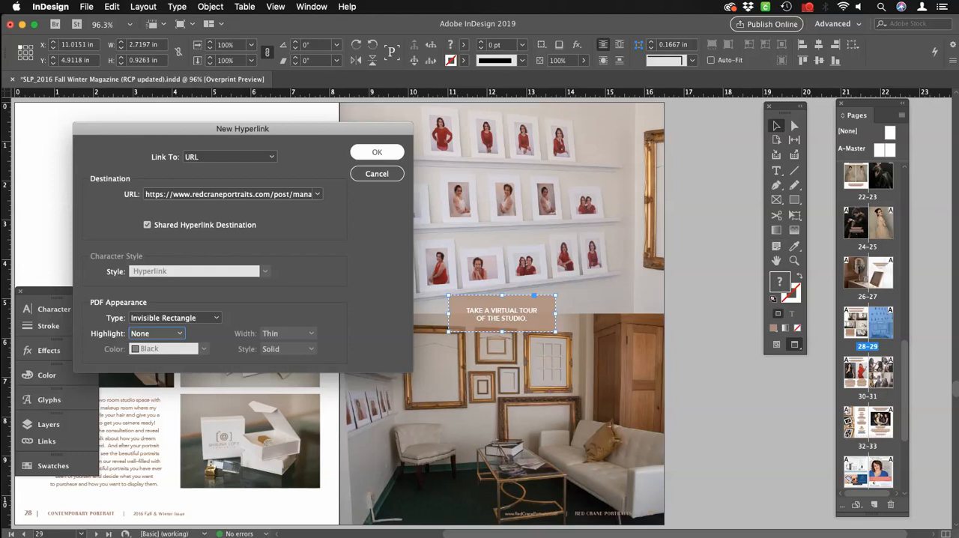
key("Return")
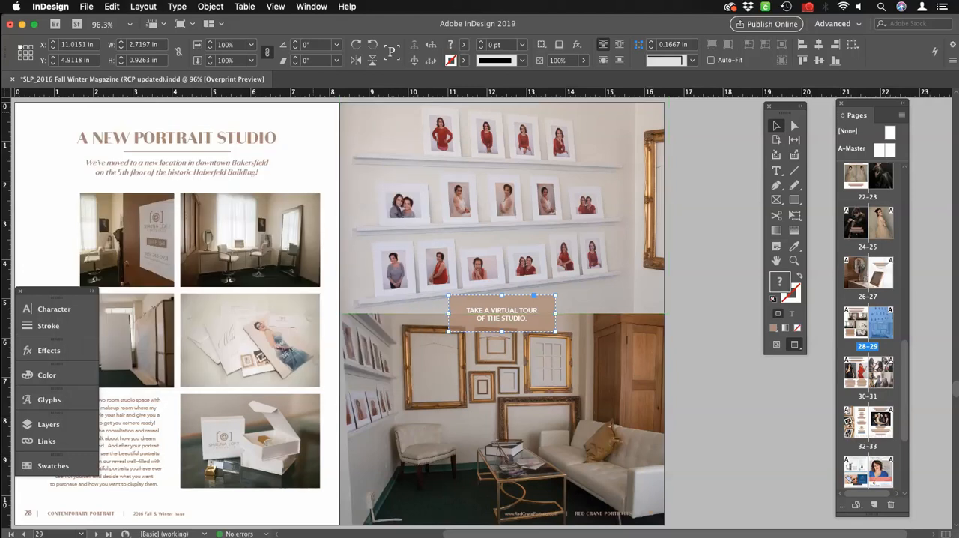
left_click(699, 168)
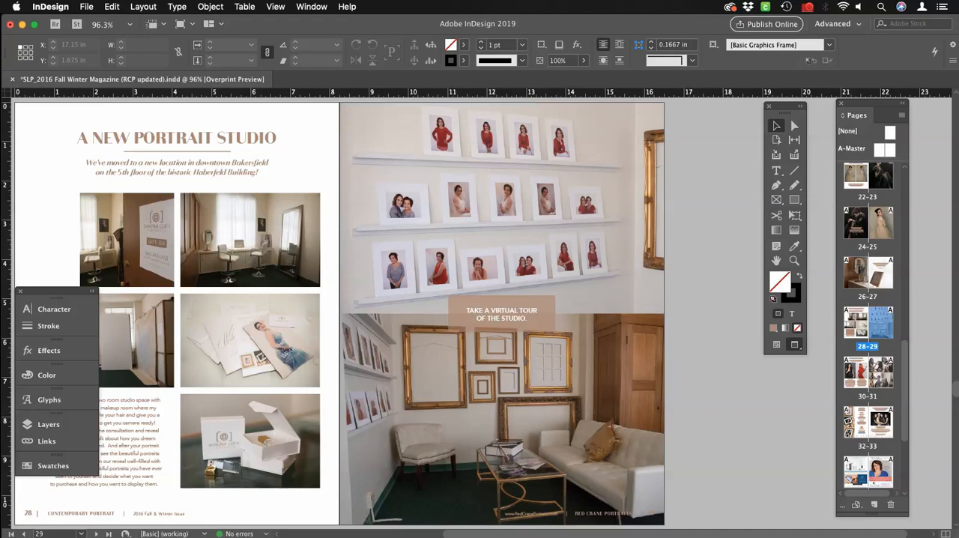
Save the magazine document and start exporting it to the Desktop under the name Red Crane Magazine.
left_click(87, 6)
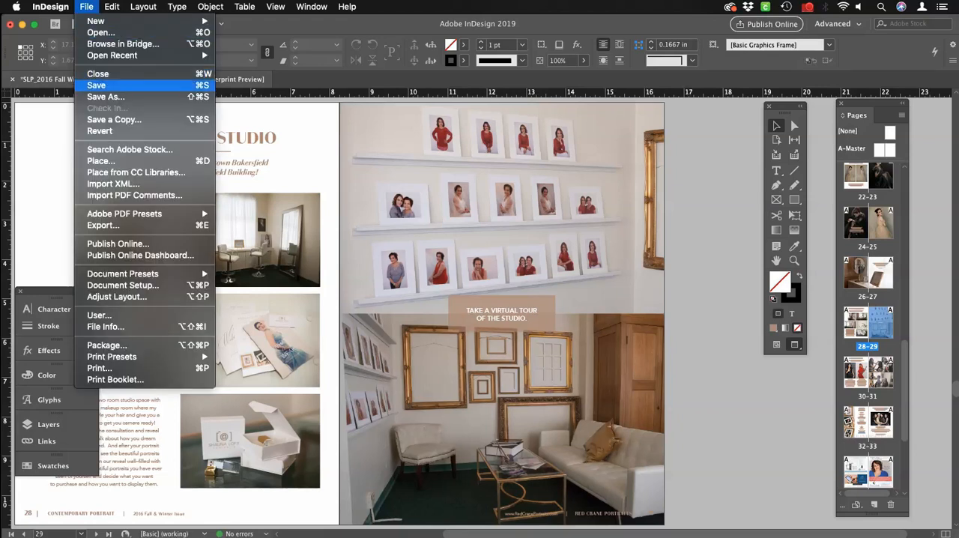
key("super+s")
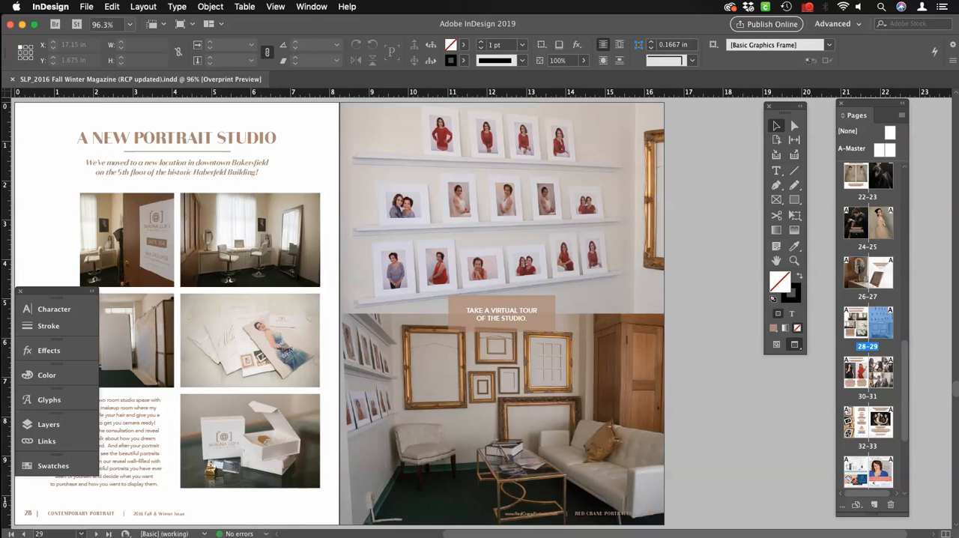
left_click(86, 7)
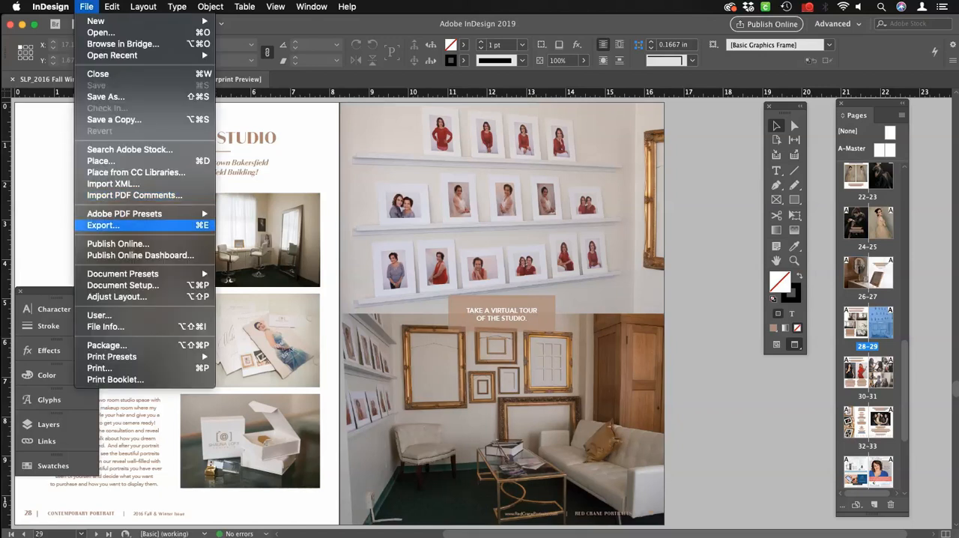
key("Return")
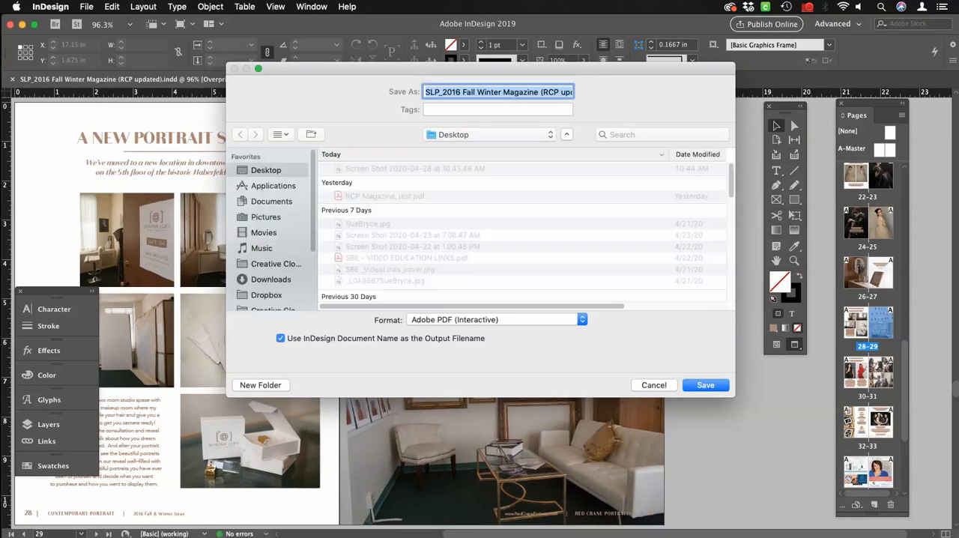
type("Re")
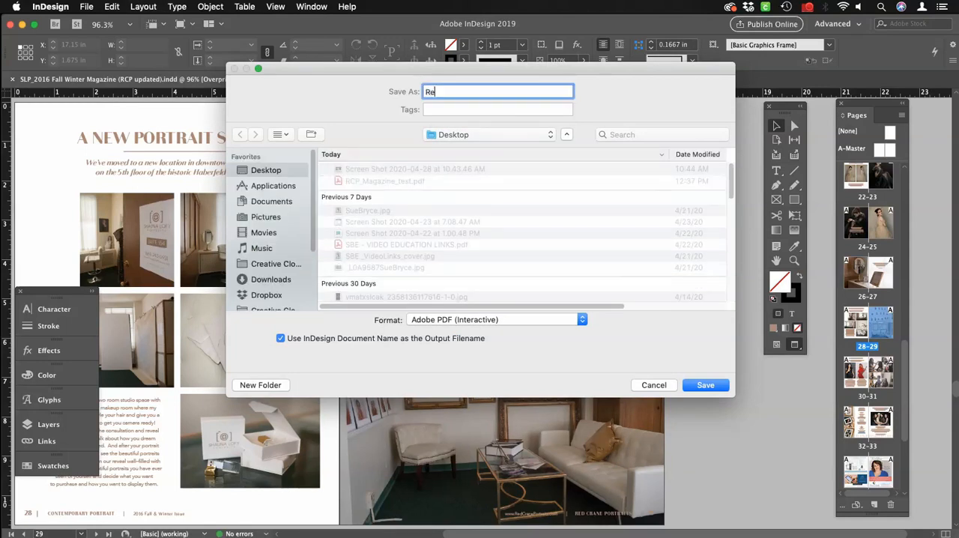
type("d Crane Magazine")
Compare the Adobe PDF (Print) and Adobe PDF (Interactive) export formats and choose Adobe PDF (Interactive).
left_click(497, 320)
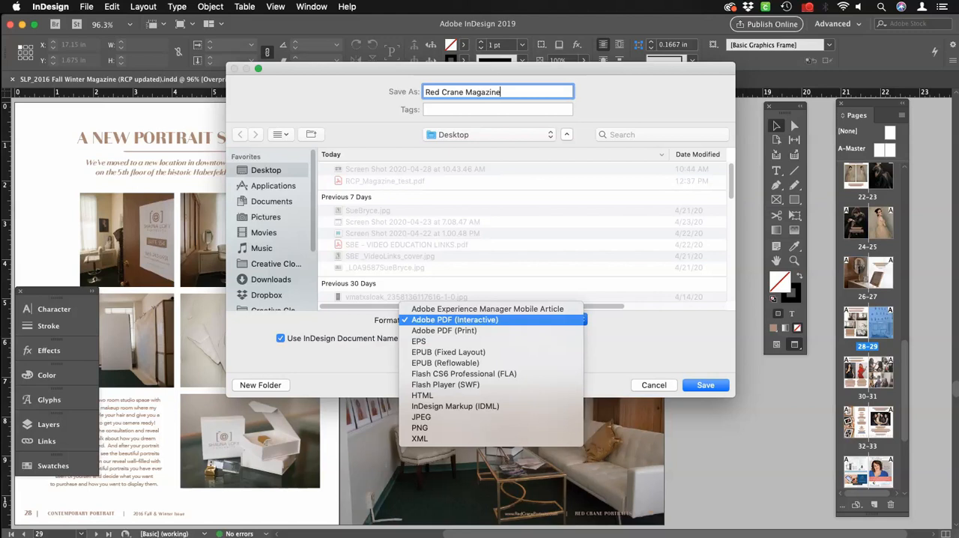
left_click(444, 331)
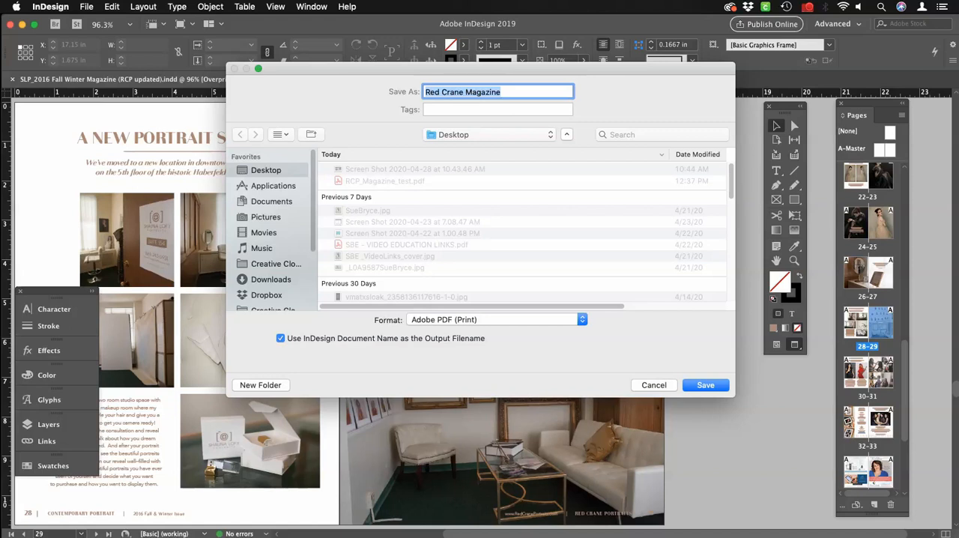
left_click(497, 320)
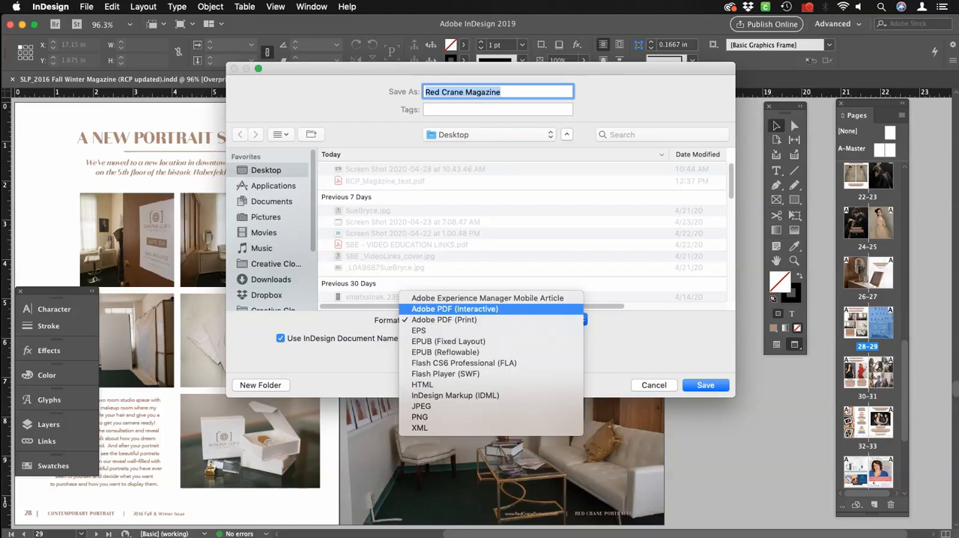
left_click(454, 309)
Proceed to the interactive PDF options, turn off Open in Full Screen Mode and show the compression settings.
left_click(706, 385)
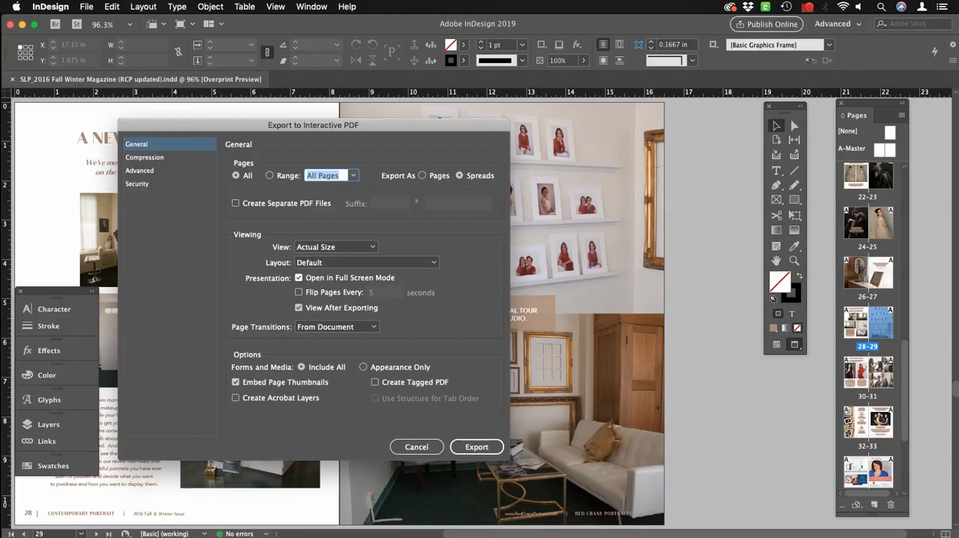
left_click(299, 278)
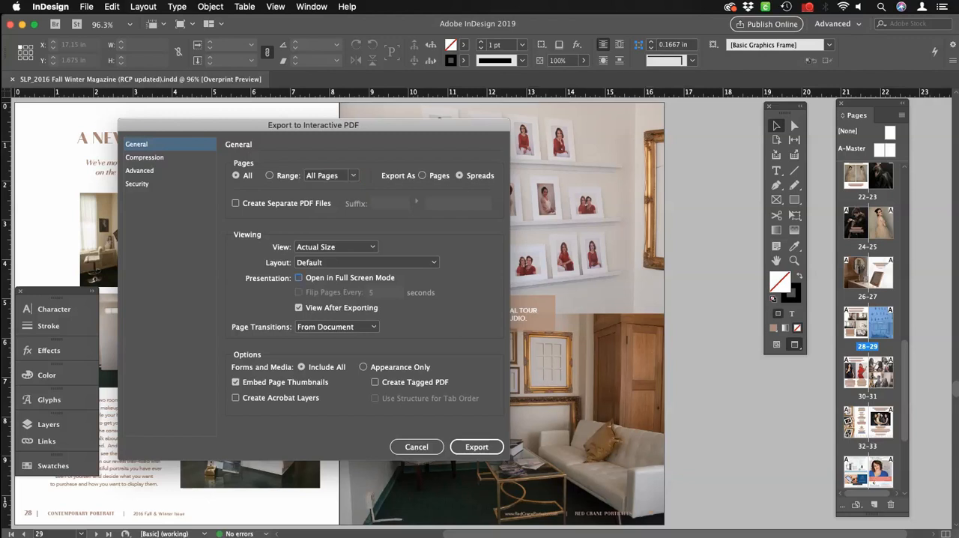
left_click(144, 157)
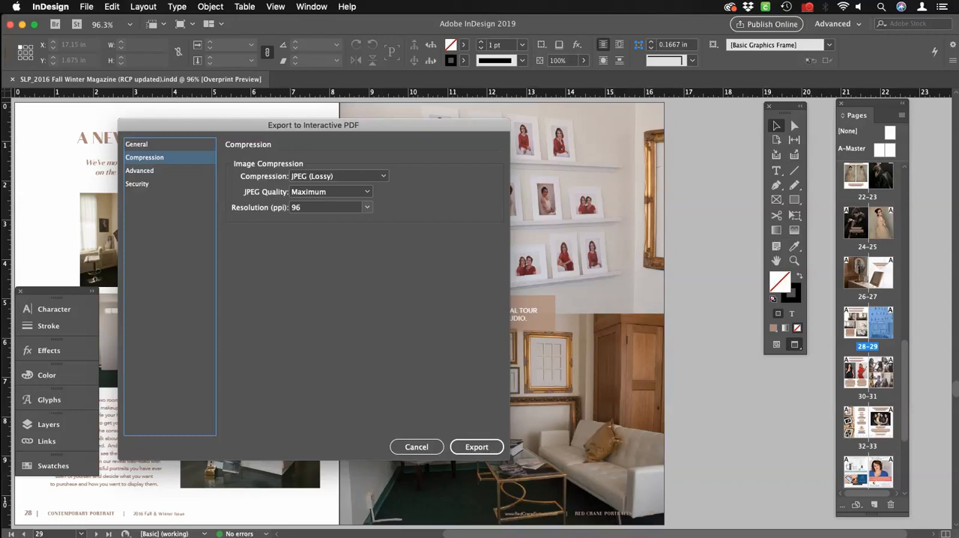
Try image resolutions of 300 ppi and 96 ppi for the PDF export.
left_click(368, 206)
left_click(337, 257)
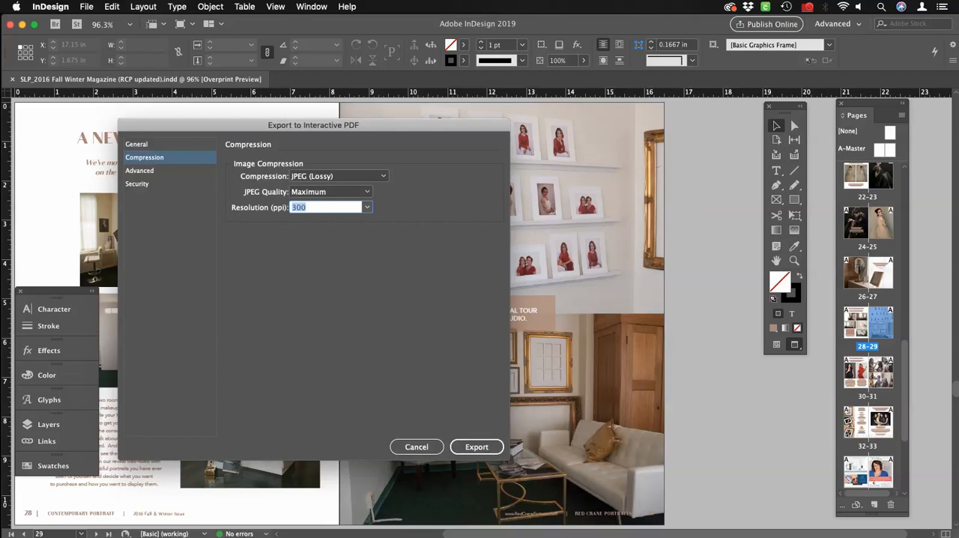
left_click(367, 207)
key("Down")
key("Down")
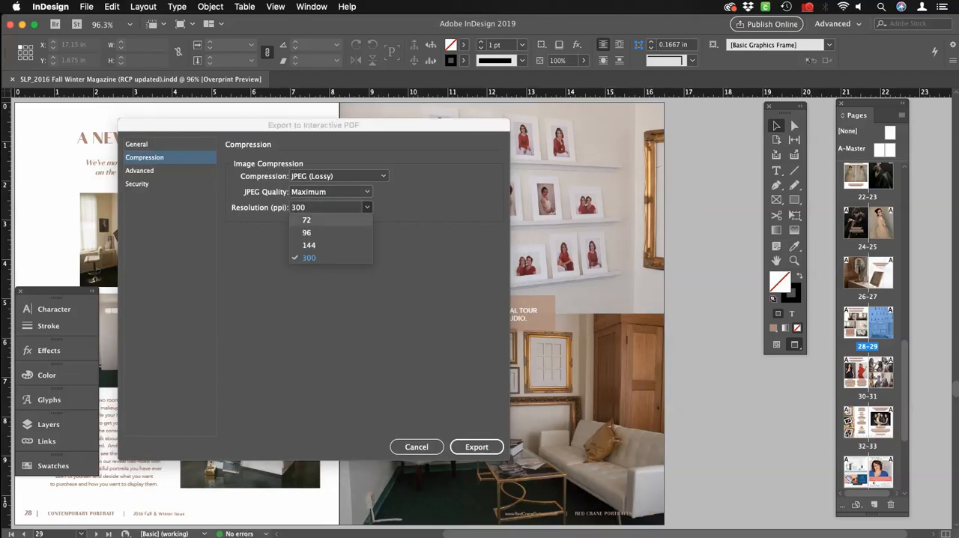
key("Return")
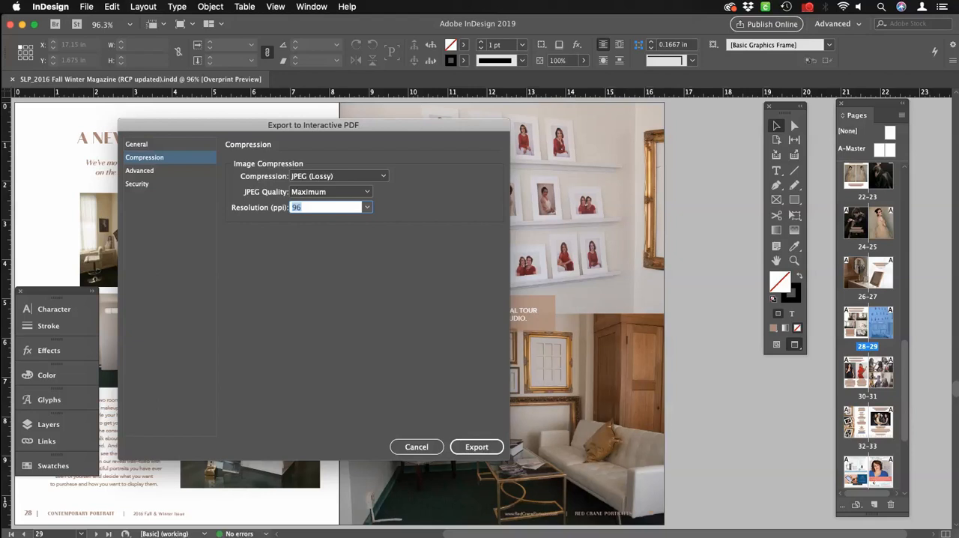
Set the image resolution to 72 ppi and export the interactive PDF, accepting the missing fonts alert.
left_click(367, 207)
key("Return")
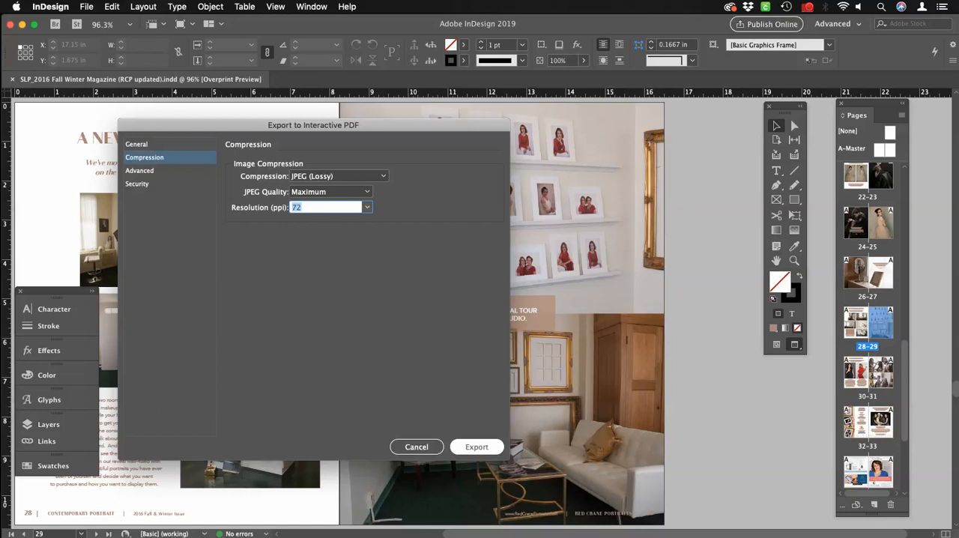
key("Return")
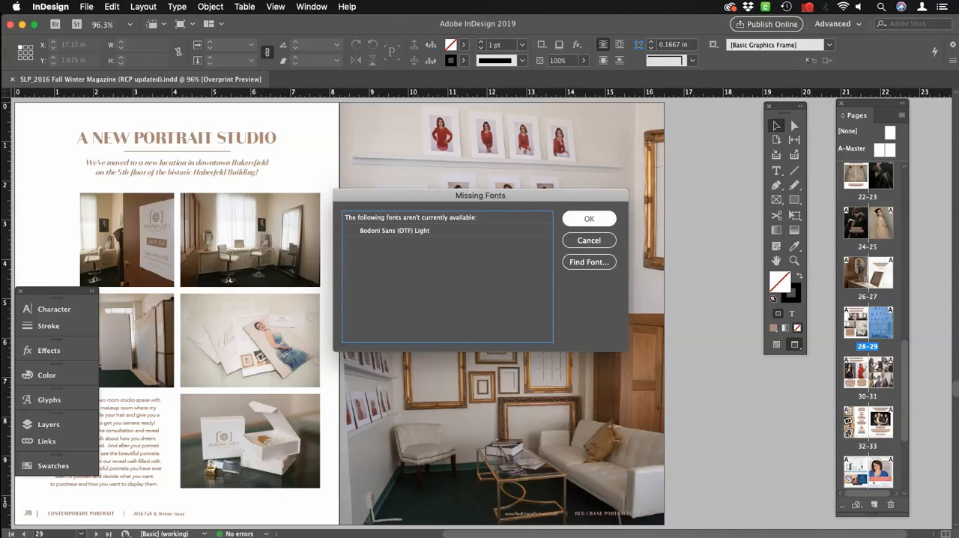
key("Return")
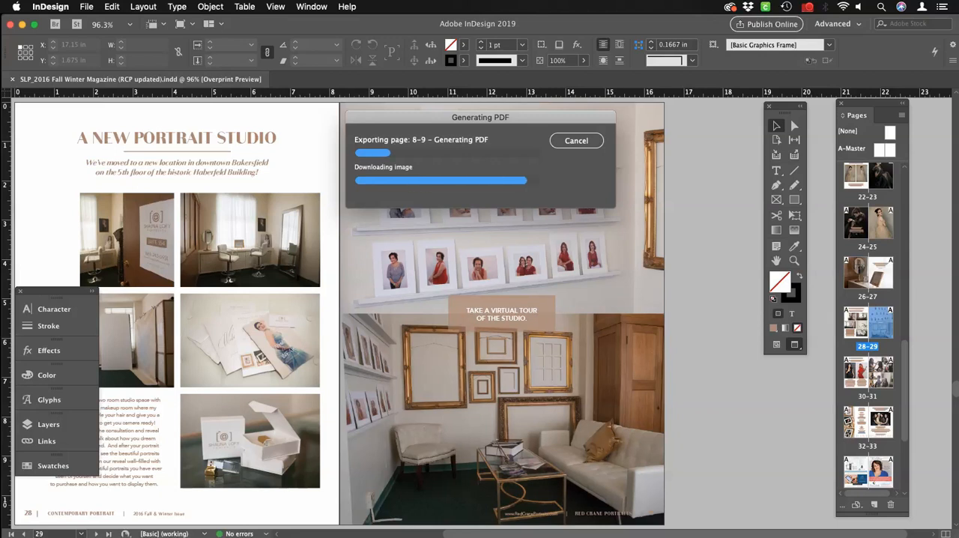
left_click(806, 7)
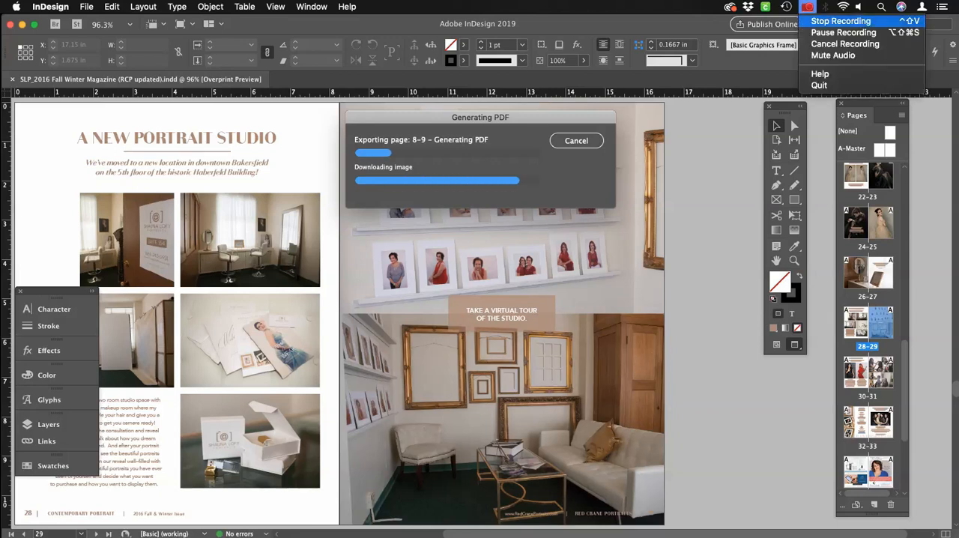
left_click(841, 21)
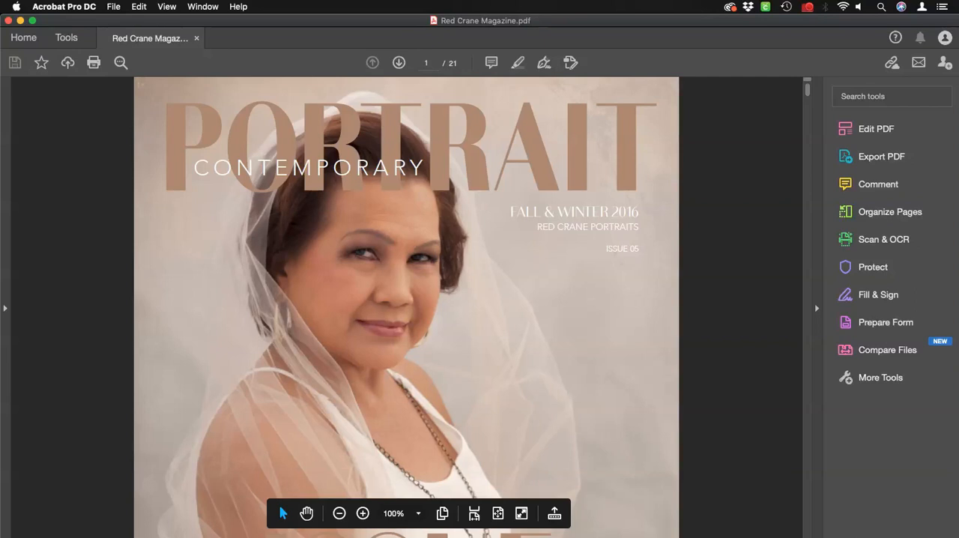
Fit the exported magazine's pages to the window and hide the tools pane.
key("super+0")
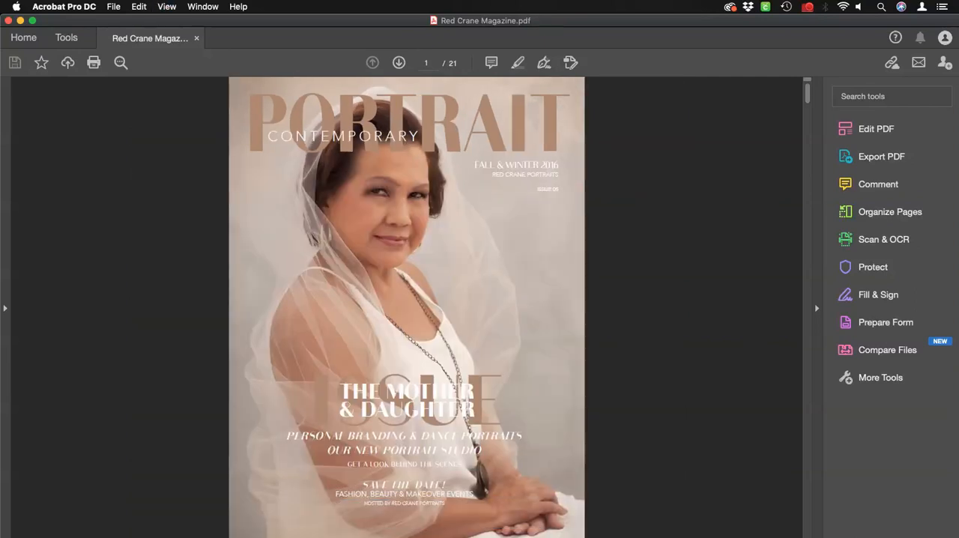
scroll(407, 307, "down", 3)
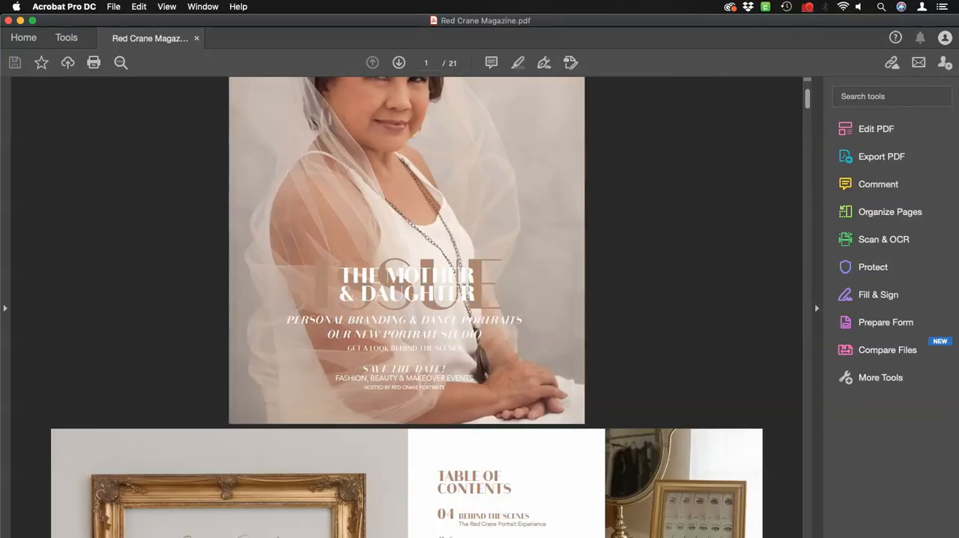
left_click(817, 308)
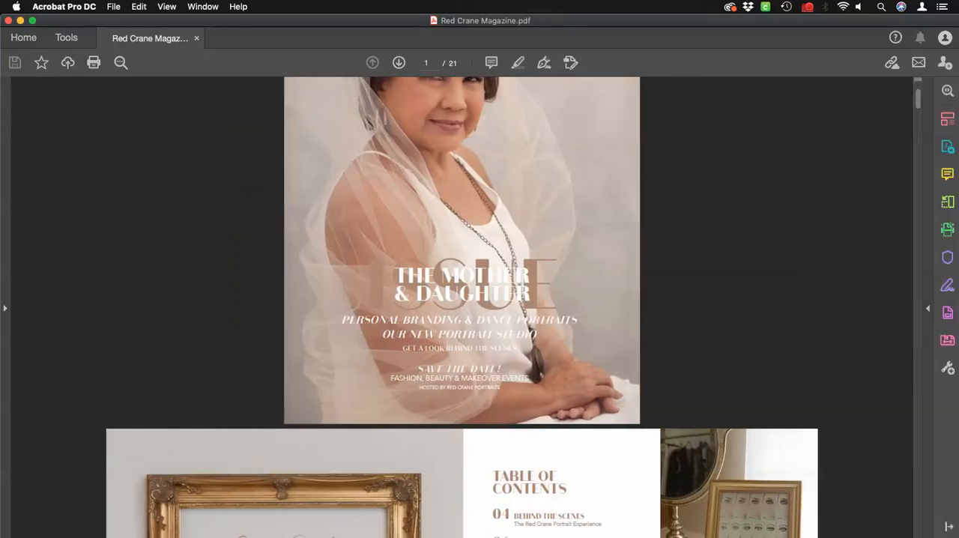
Browse to the full-page Second Smile Denture Care ad on page 35, test its website link and return to Acrobat.
scroll(462, 307, "down", 9)
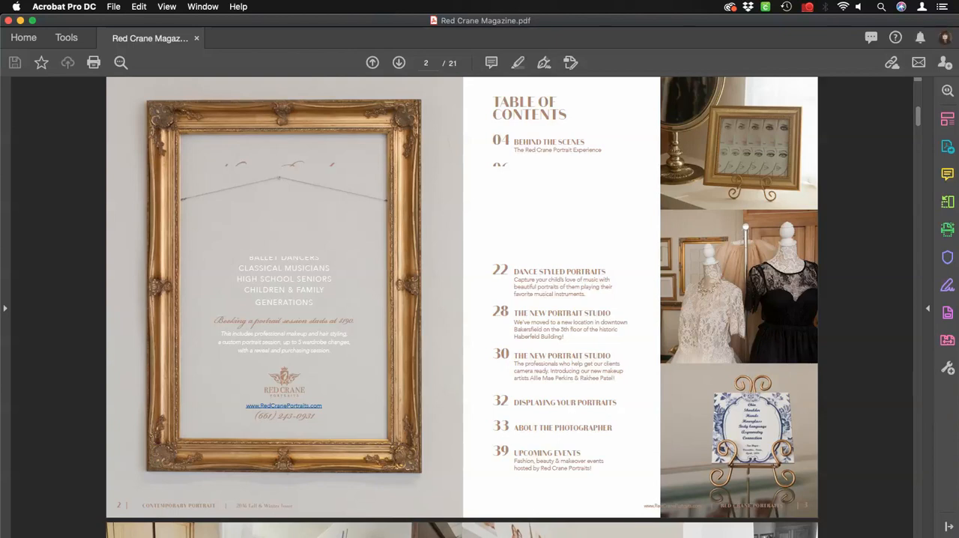
scroll(463, 300, "down", 3)
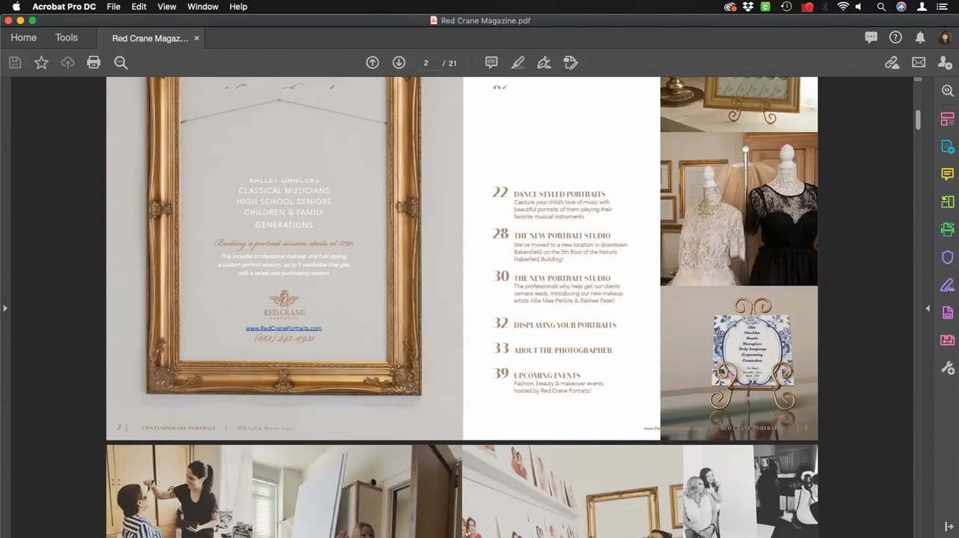
scroll(462, 300, "down", 10)
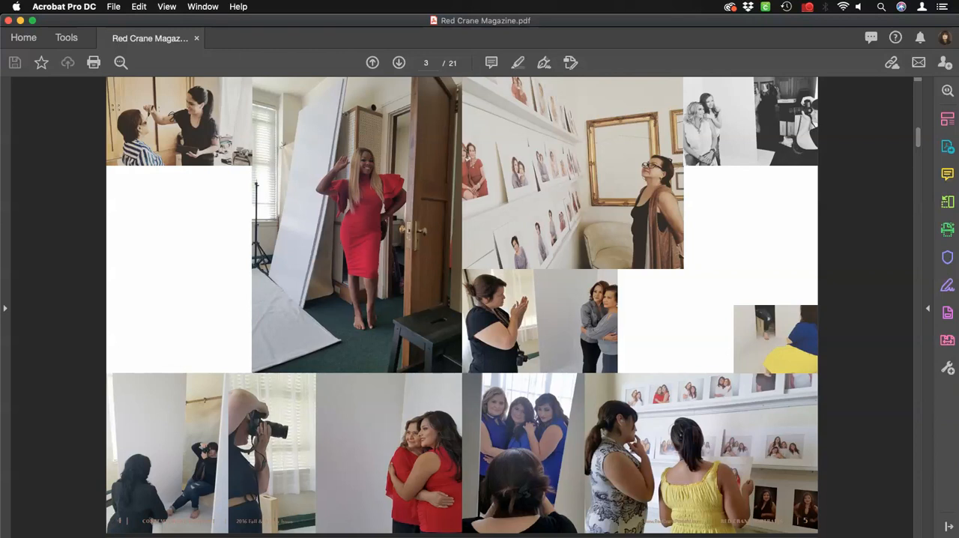
scroll(462, 308, "down", 10)
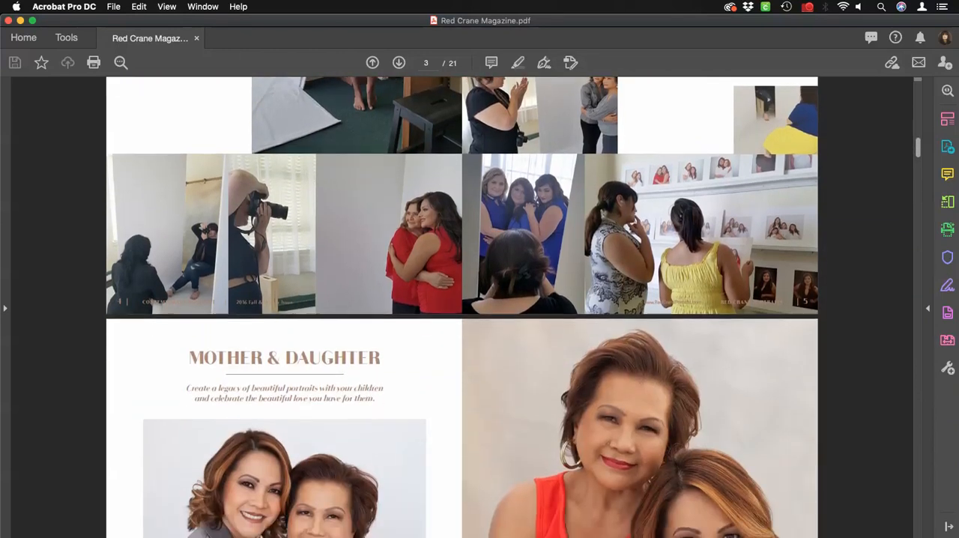
scroll(463, 307, "down", 20)
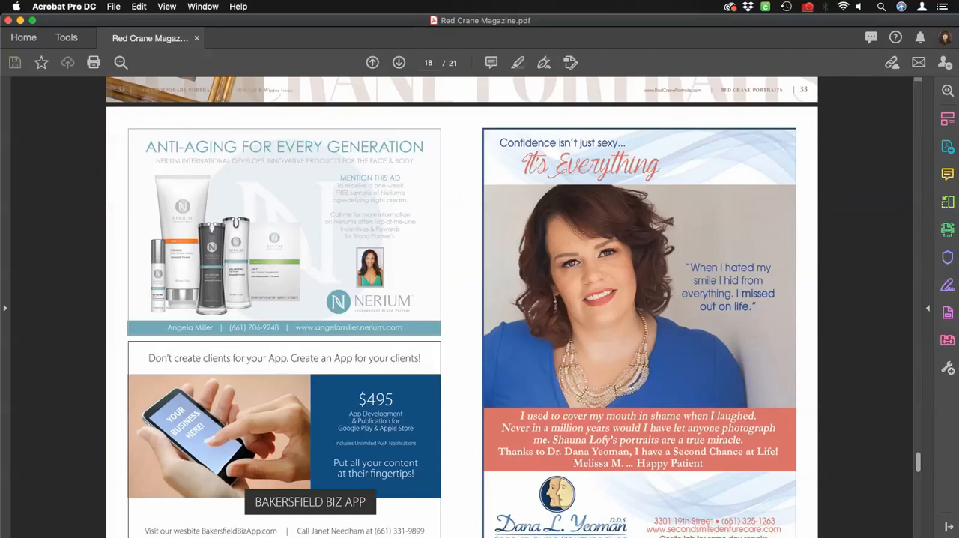
scroll(463, 307, "down", 3)
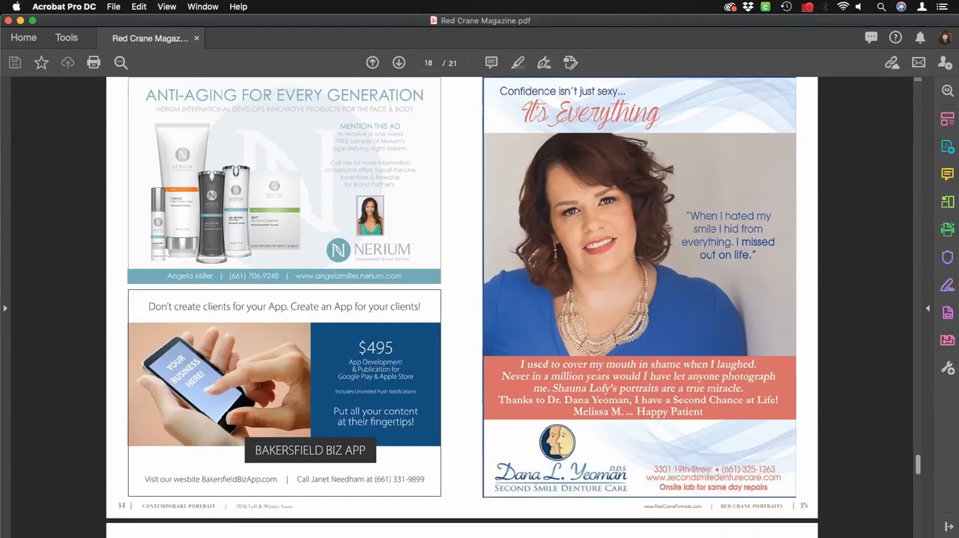
scroll(462, 307, "up", 1)
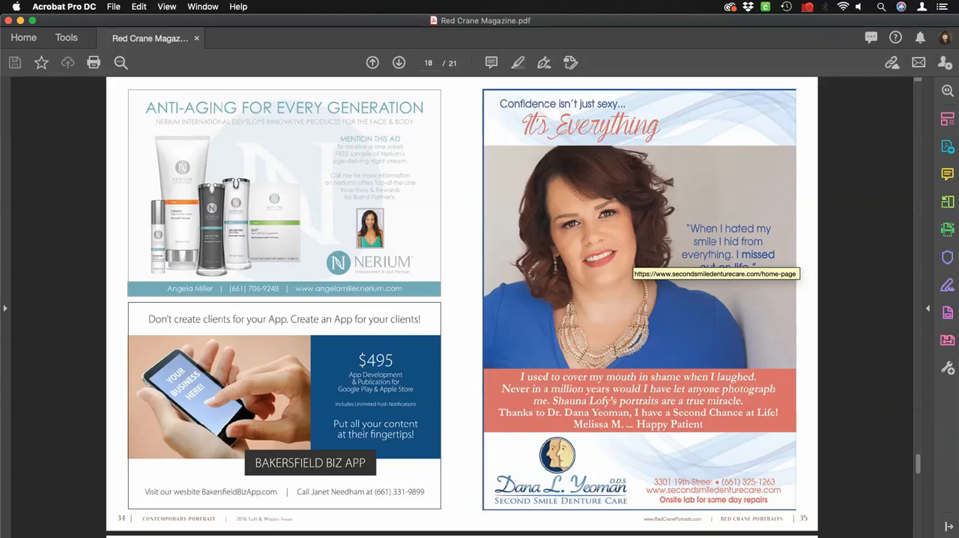
left_click(633, 257)
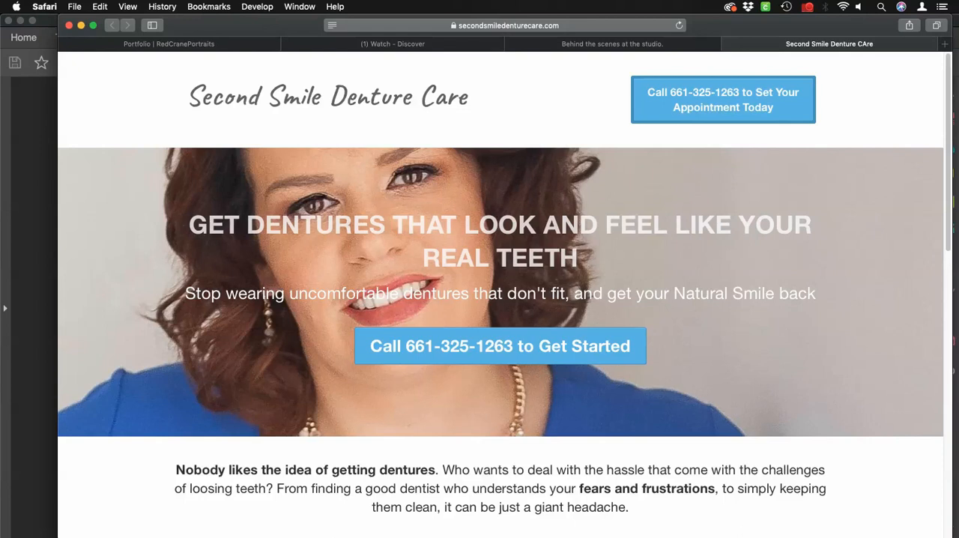
key("super+Tab")
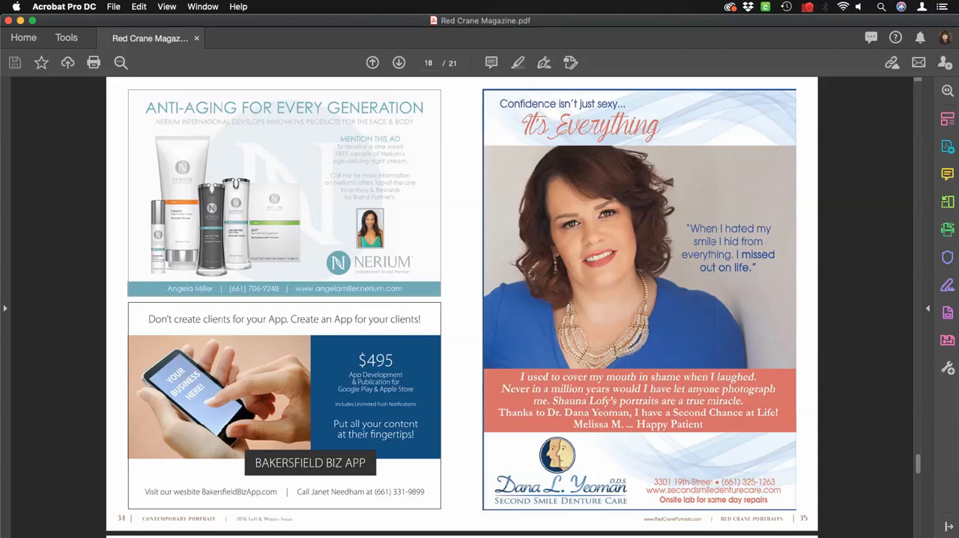
Test the Watch the Client Reveal text link on the Behind the Scenes spread and return to Acrobat.
left_click_drag(918, 464, 917, 138)
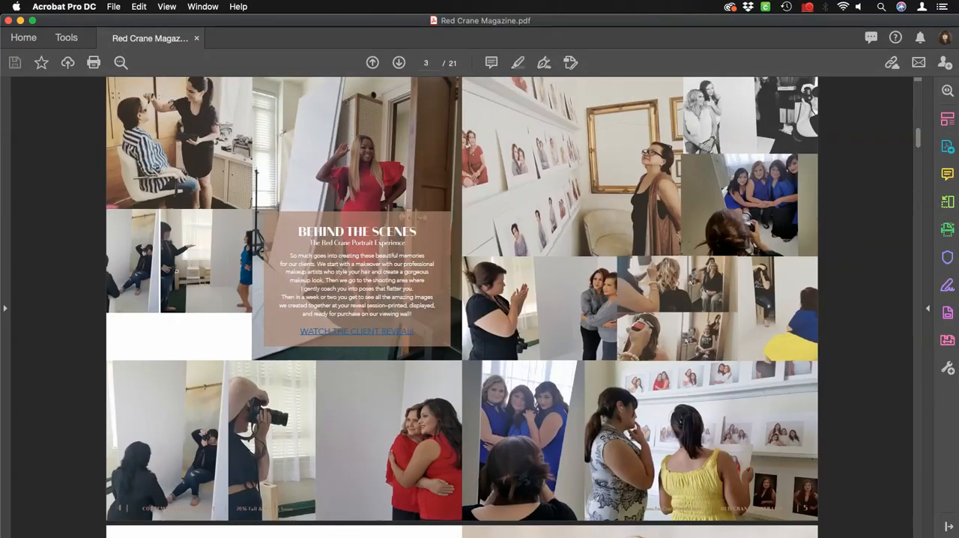
left_click(357, 331)
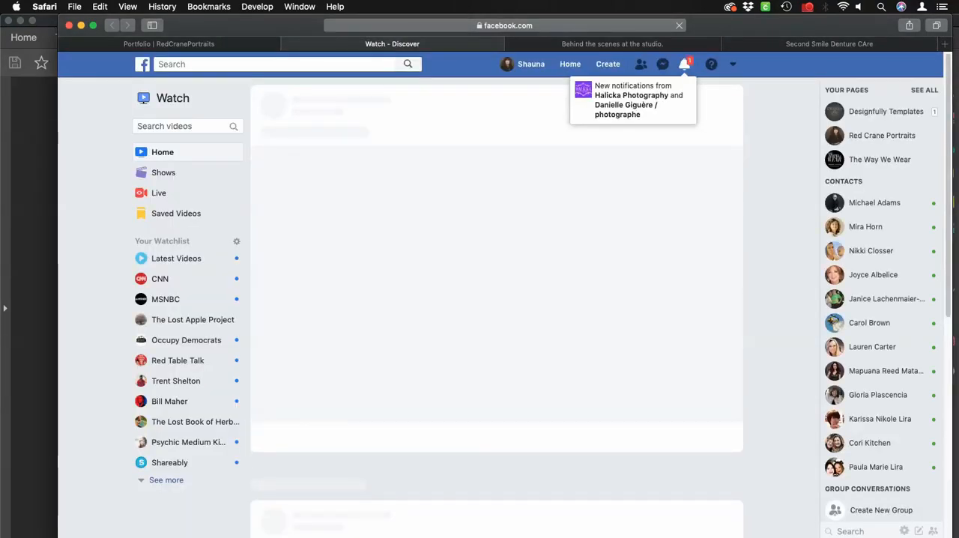
left_click(30, 262)
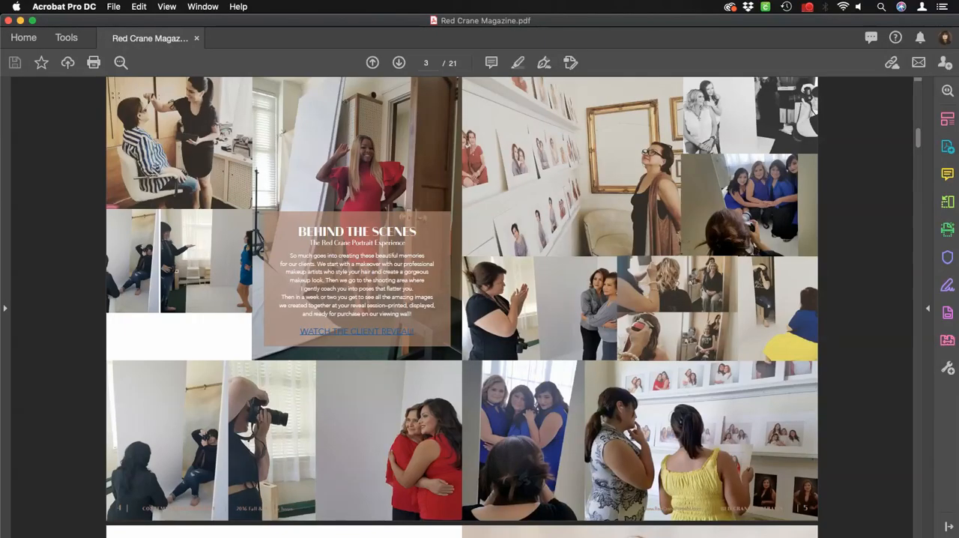
Find the Take a Virtual Tour of the Studio box on PDF page 15, test its link and return to Acrobat.
scroll(461, 300, "up", 5)
scroll(461, 307, "down", 20)
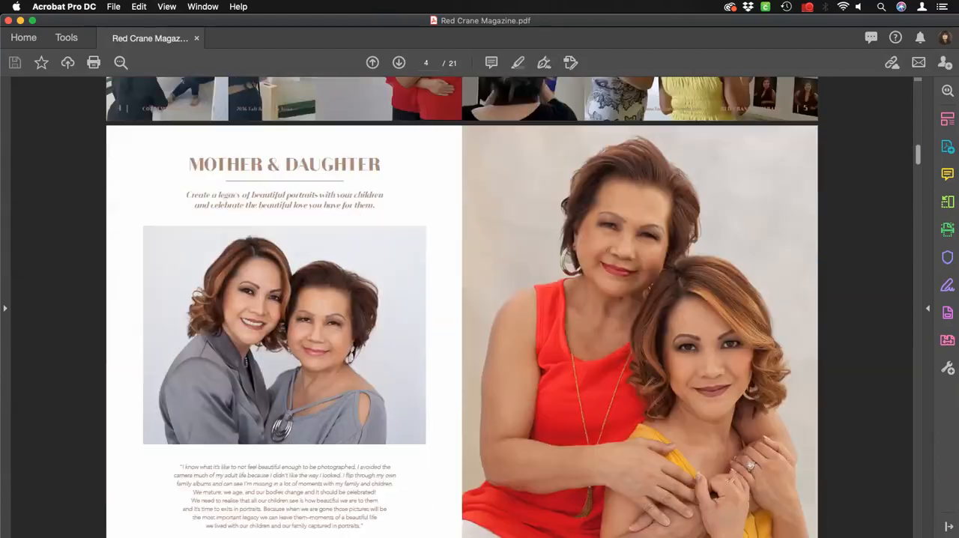
scroll(462, 307, "down", 12)
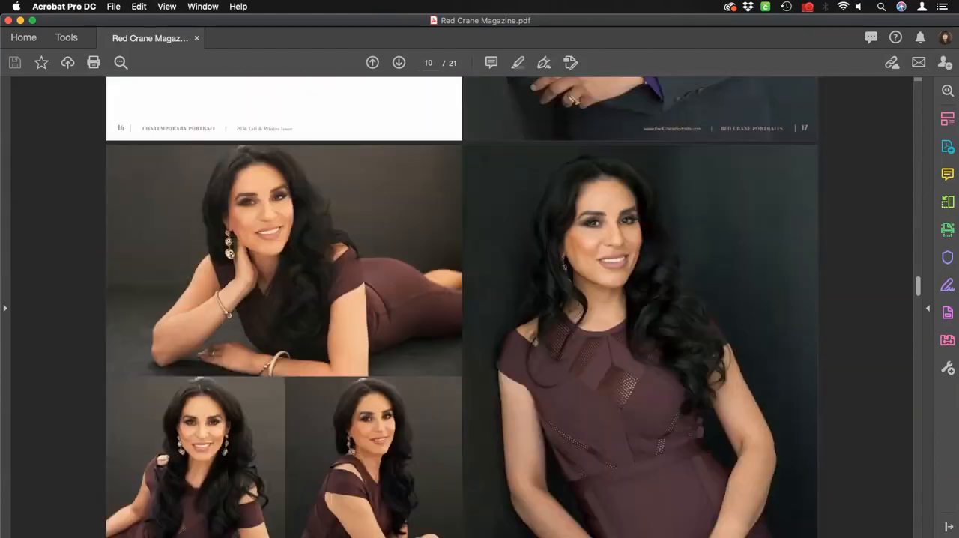
scroll(462, 307, "down", 20)
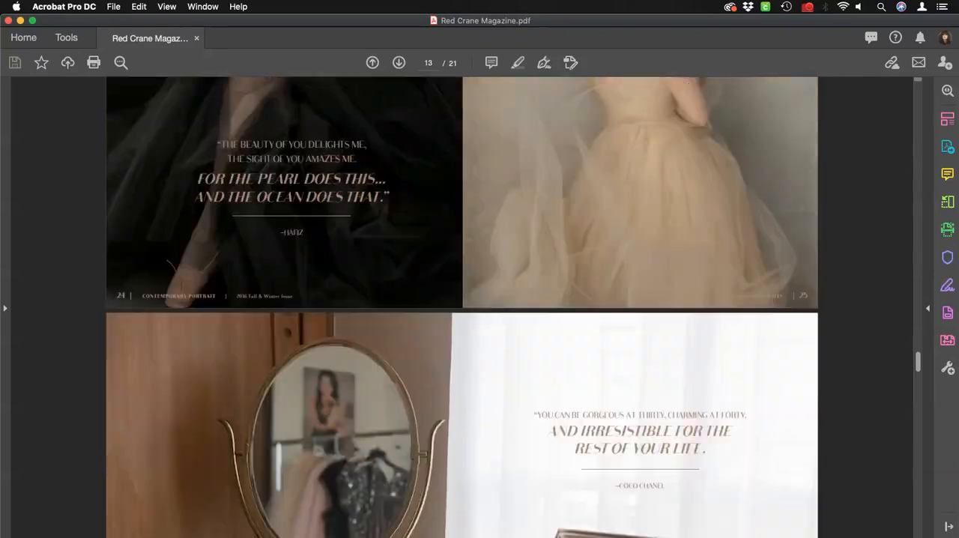
scroll(462, 307, "down", 8)
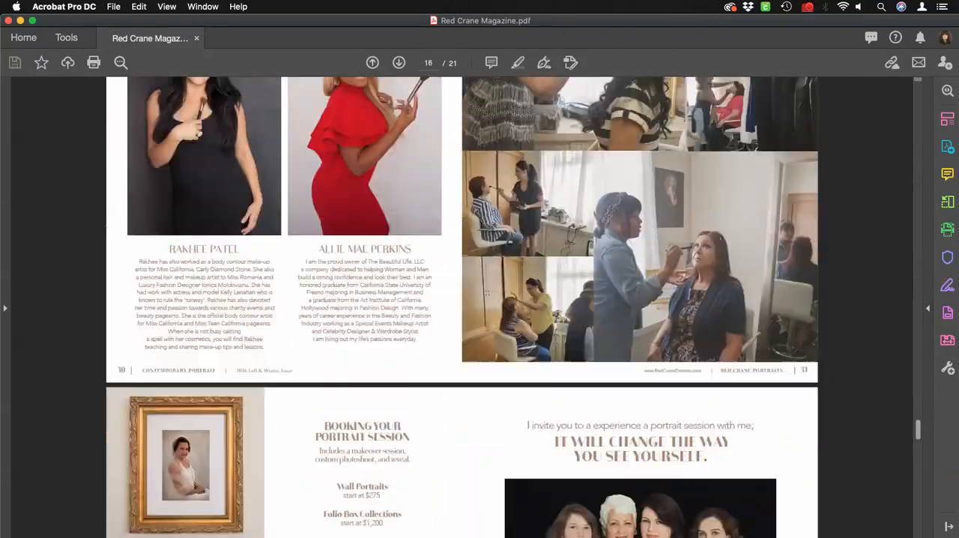
scroll(462, 308, "up", 12)
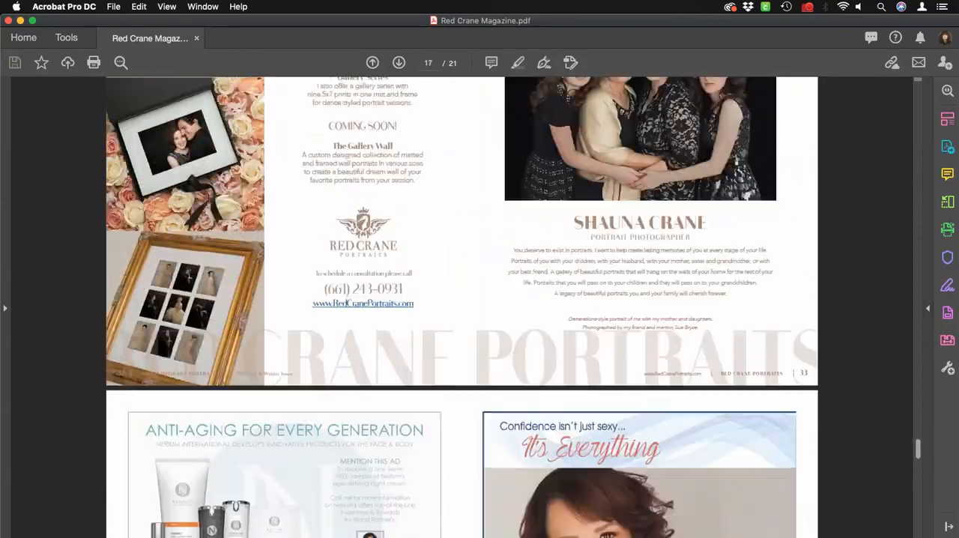
scroll(461, 308, "up", 3)
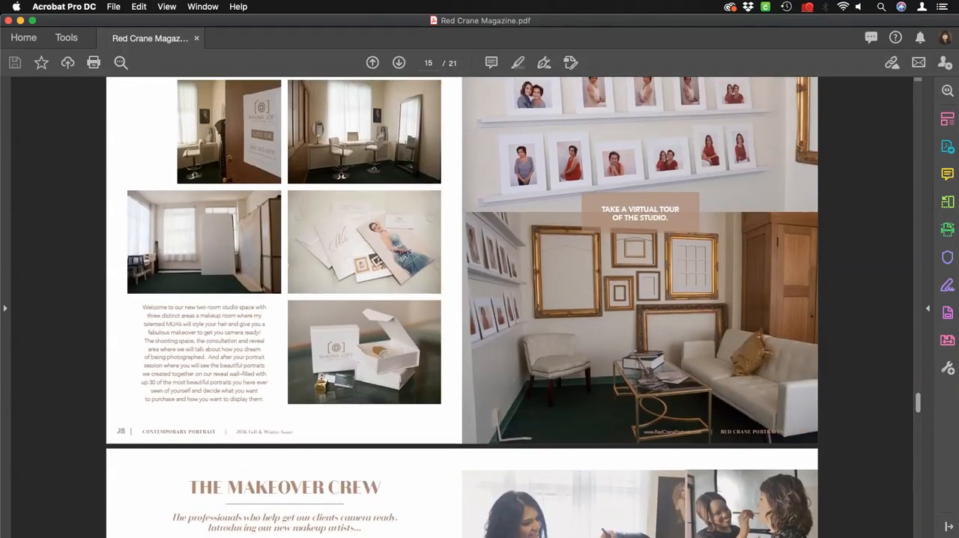
left_click(641, 213)
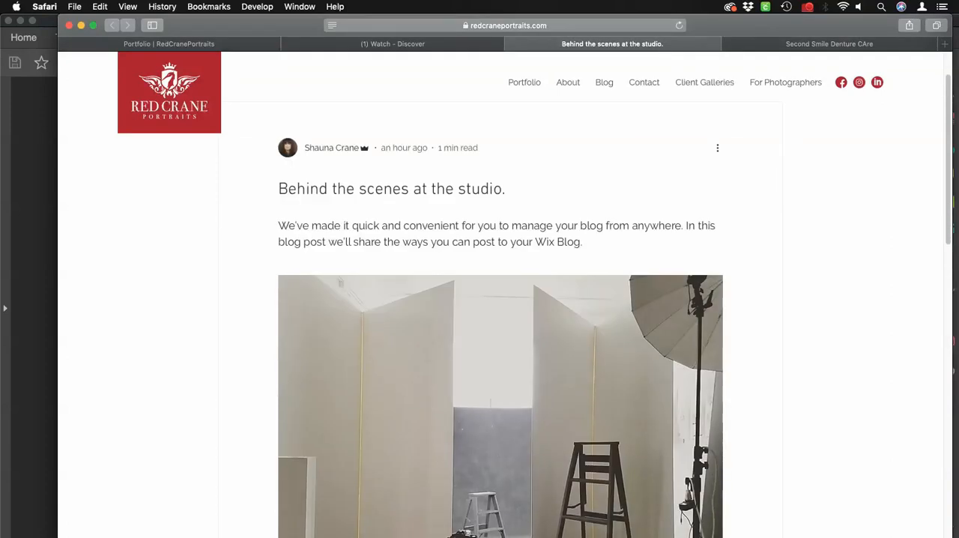
key("super+Tab")
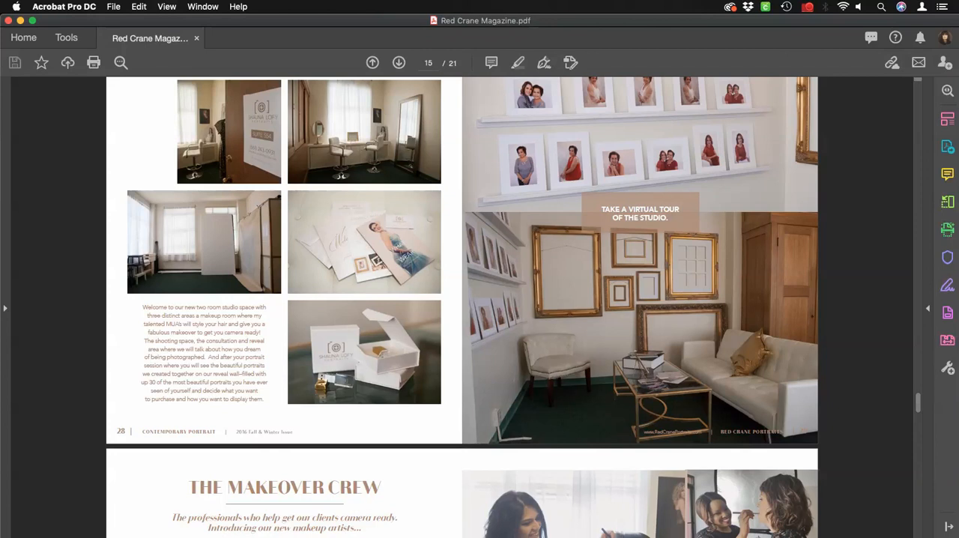